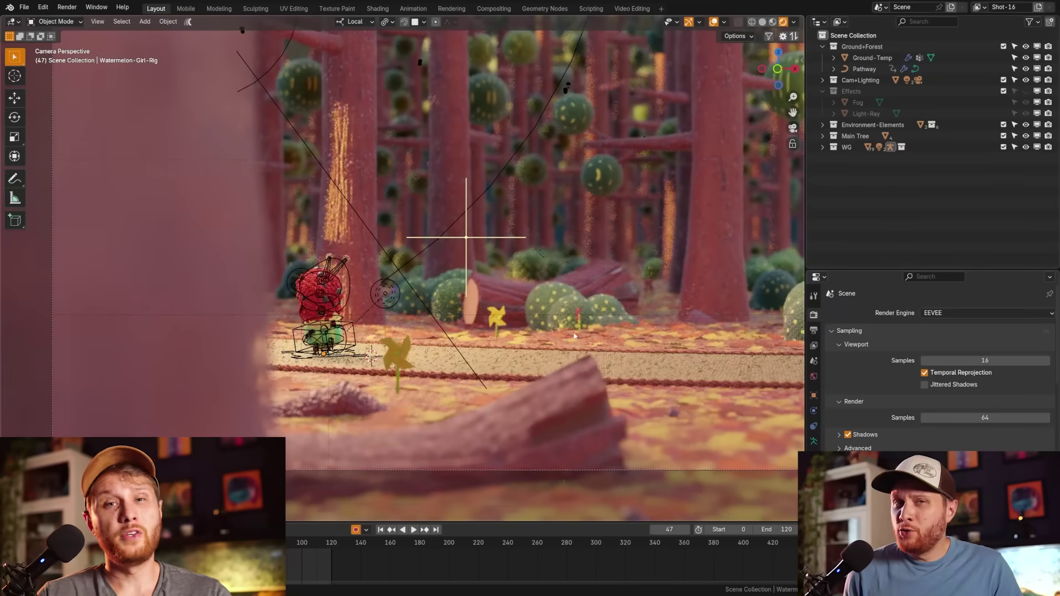
Fly through the trees and apply the 4k-Stylized-Brick material to the plane.
{"action": "key", "text": "space"}
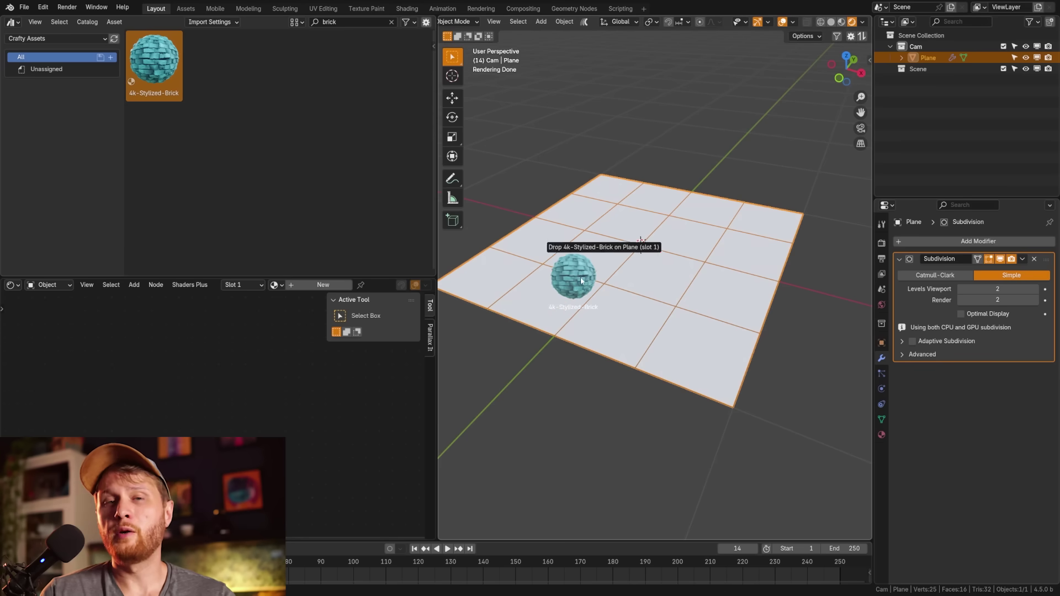
{"action": "left_click_drag", "start_coordinate": [589, 291], "coordinate": [613, 296]}
{"action": "scroll", "coordinate": [656, 335], "scroll_direction": "up", "scroll_amount": 2}
{"action": "scroll", "coordinate": [668, 342], "scroll_direction": "down", "scroll_amount": 2}
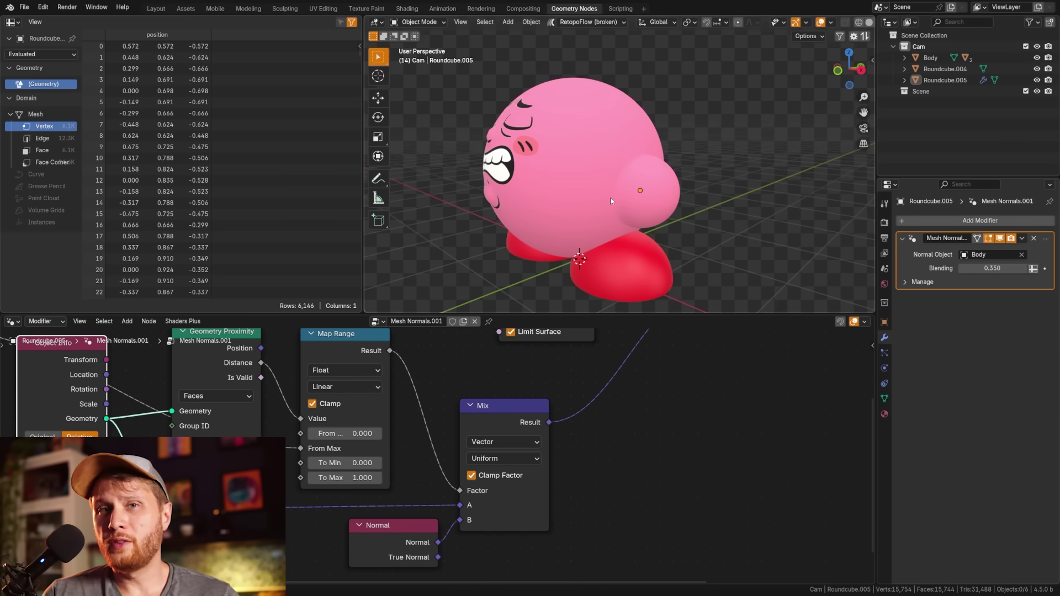
Show the turtle in Rendered viewport shading.
{"action": "scroll", "coordinate": [611, 197], "scroll_direction": "up", "scroll_amount": 3}
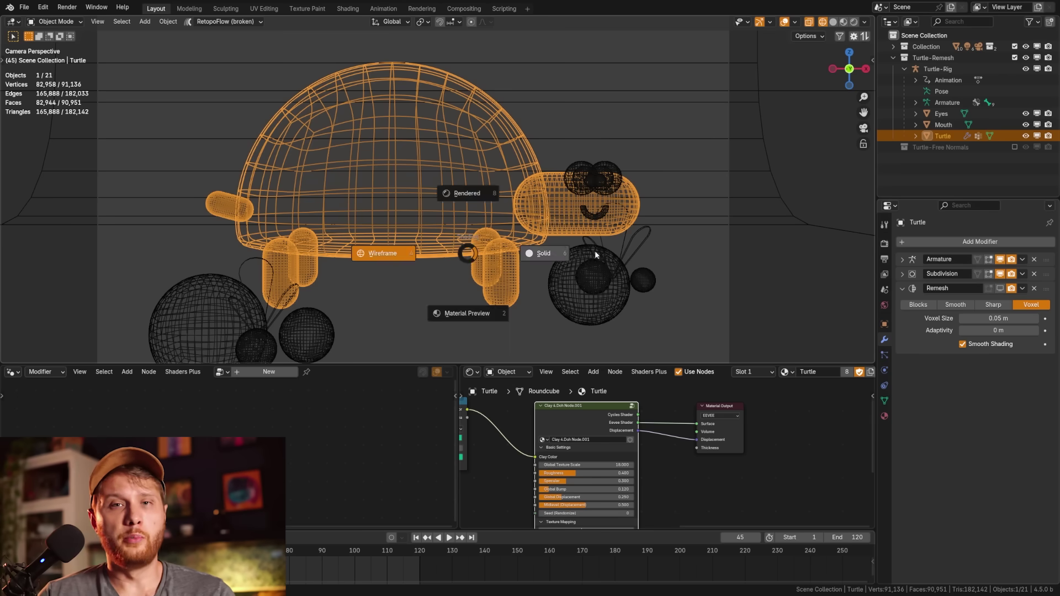
{"action": "key", "text": "z"}
{"action": "key", "text": "z"}
{"action": "left_click", "coordinate": [555, 236]}
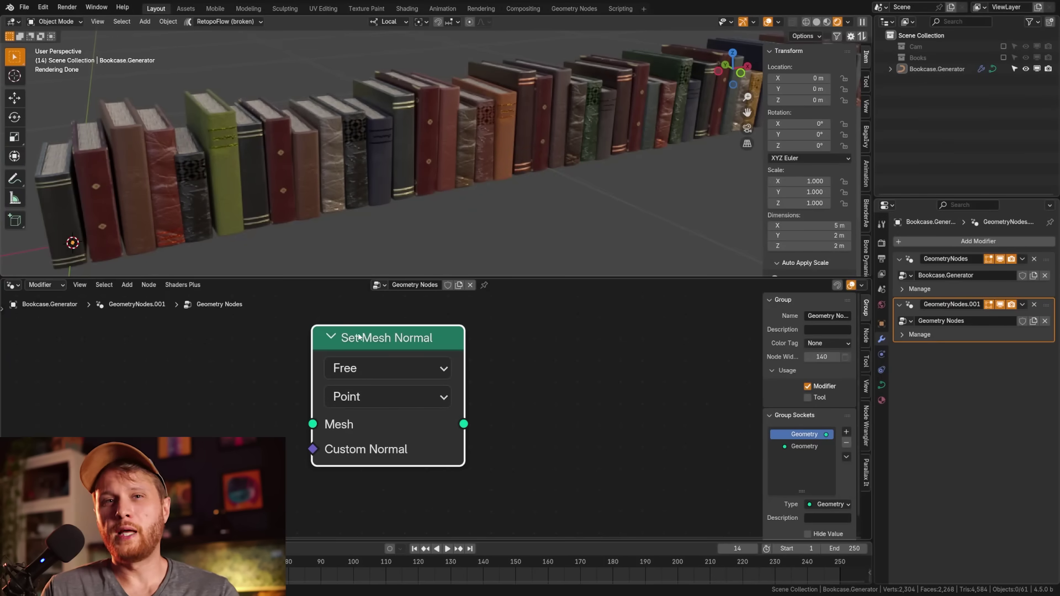
Move the Set Mesh Normal node and raise the torus Map Range From Max to 3.010.
{"action": "left_click_drag", "start_coordinate": [364, 338], "coordinate": [385, 341]}
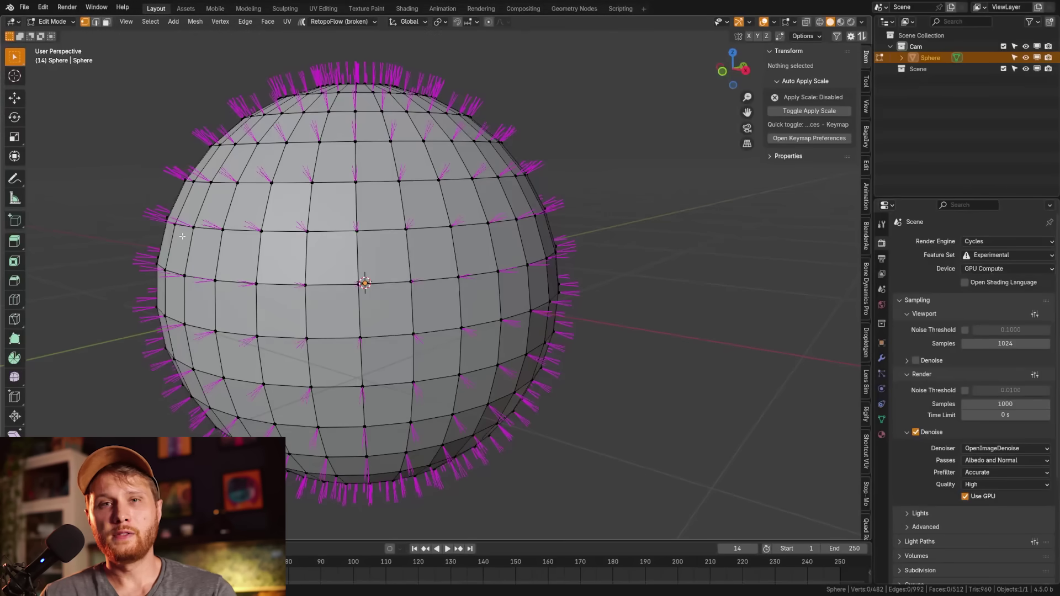
{"action": "middle_click_drag", "start_coordinate": [182, 237], "coordinate": [207, 227]}
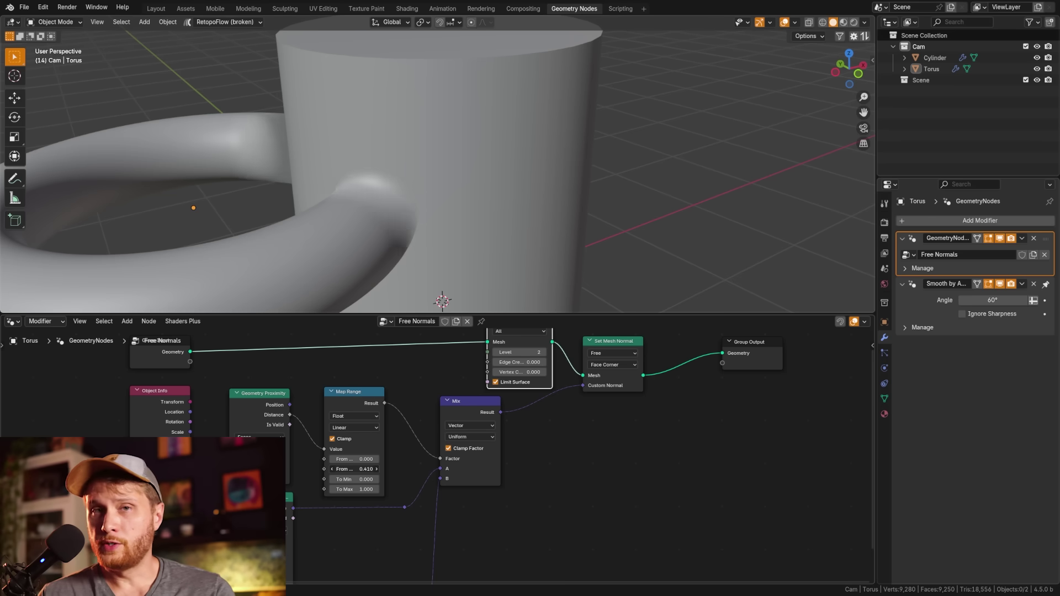
{"action": "mouse_move", "coordinate": [356, 469]}
{"action": "left_mouse_down"}
{"action": "mouse_move", "coordinate": [414, 469]}
{"action": "mouse_move", "coordinate": [348, 469]}
{"action": "left_mouse_up"}
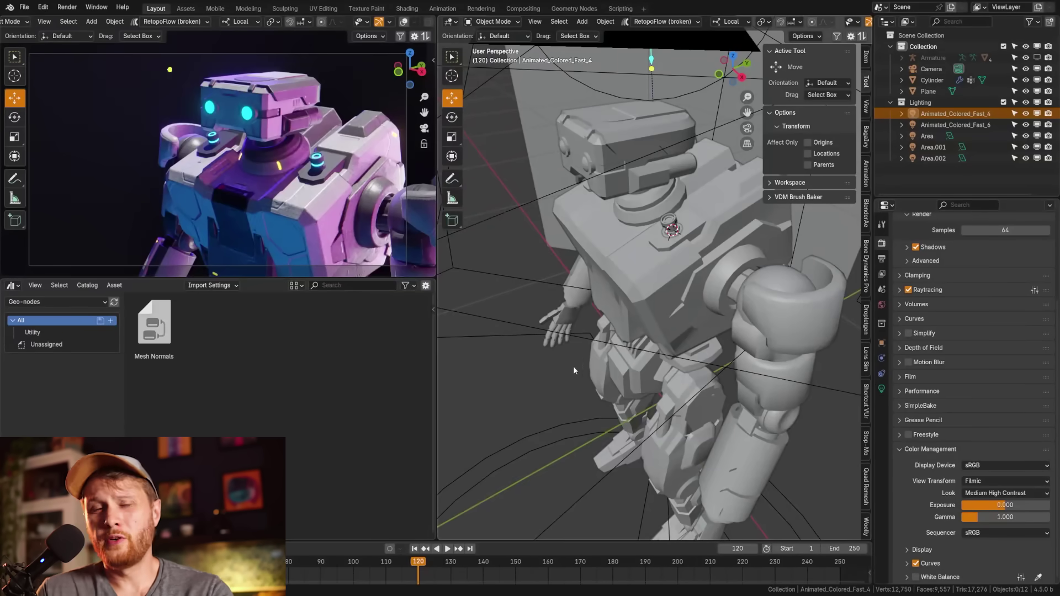
Orbit and zoom in on the robot's chest cylinder, then orbit around Kirby.
{"action": "middle_click_drag", "start_coordinate": [586, 327], "coordinate": [644, 326]}
{"action": "scroll", "coordinate": [644, 326], "scroll_direction": "up", "scroll_amount": 5}
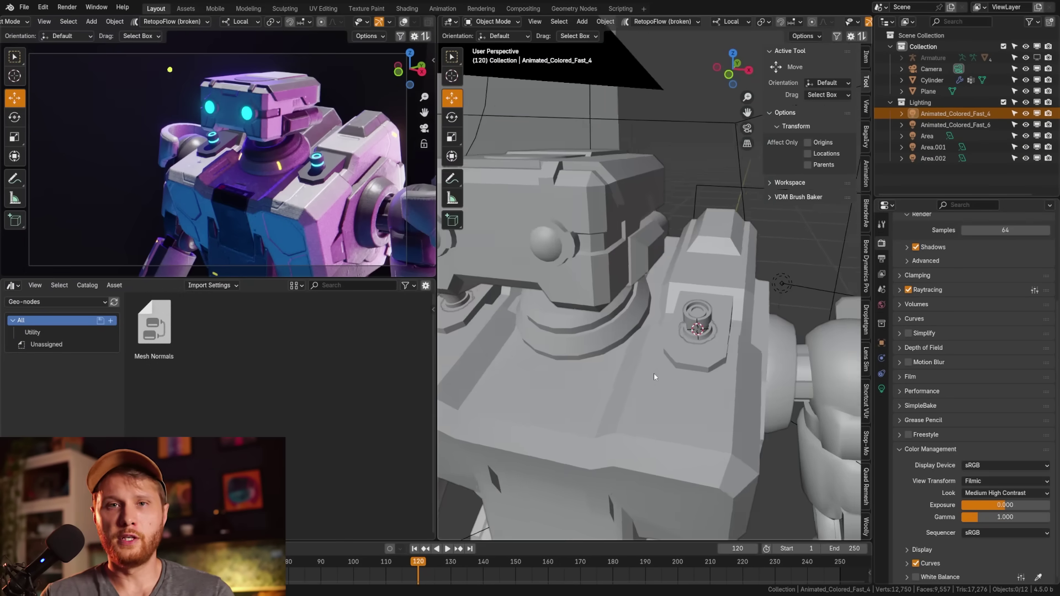
{"action": "middle_click_drag", "start_coordinate": [656, 363], "coordinate": [684, 310]}
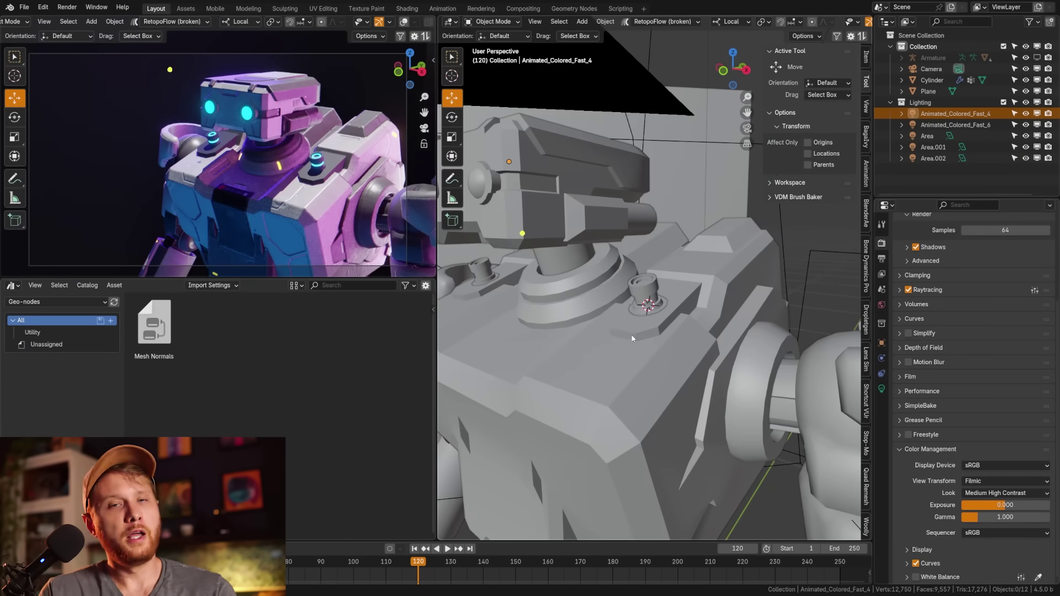
{"action": "scroll", "coordinate": [632, 338], "scroll_direction": "up", "scroll_amount": 3}
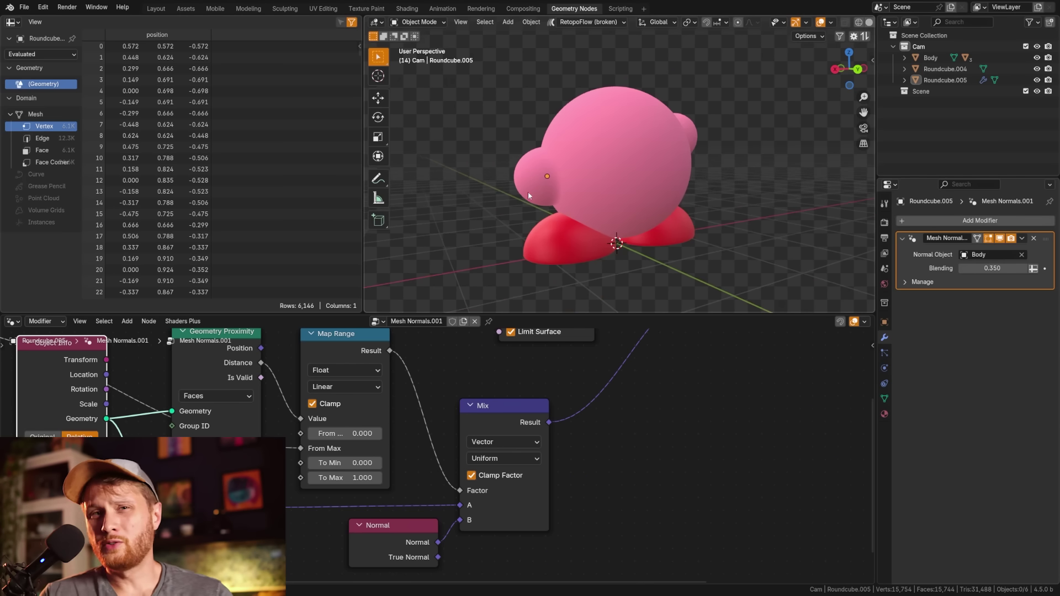
{"action": "middle_click_drag", "start_coordinate": [528, 191], "coordinate": [749, 181]}
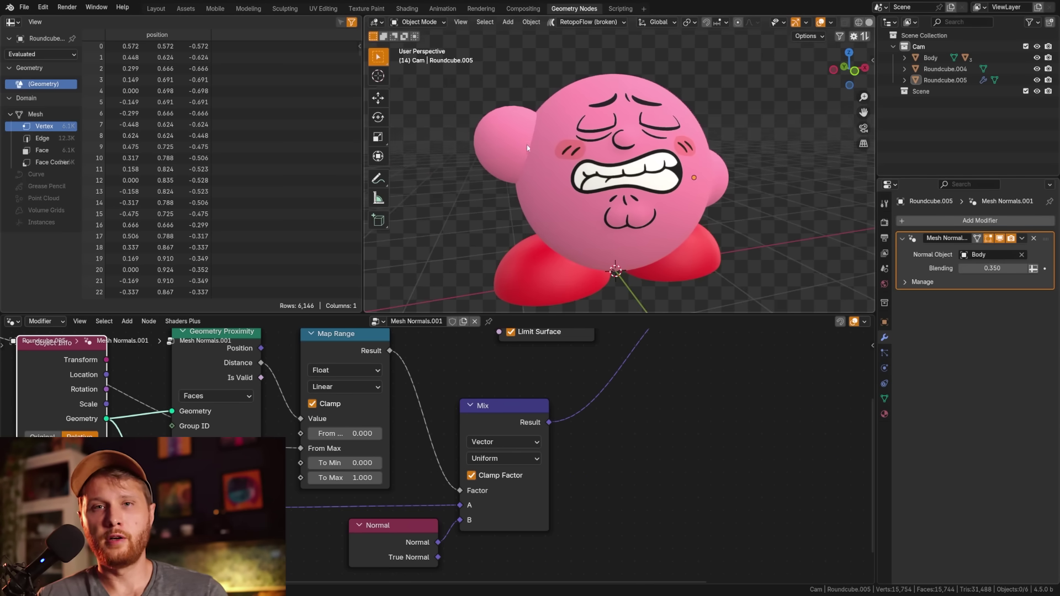
Turn the view around Kirby, then switch the turtle from Solid to Rendered shading.
{"action": "mouse_move", "coordinate": [654, 190]}
{"action": "middle_mouse_down"}
{"action": "mouse_move", "coordinate": [703, 201]}
{"action": "mouse_move", "coordinate": [644, 200]}
{"action": "middle_mouse_up"}
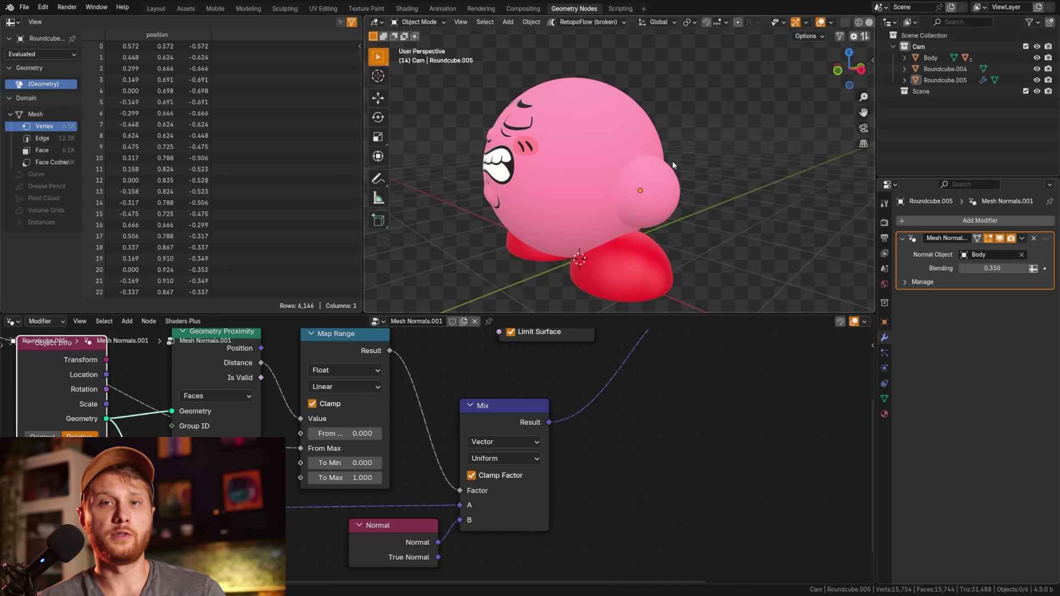
{"action": "scroll", "coordinate": [610, 197], "scroll_direction": "up", "scroll_amount": 4}
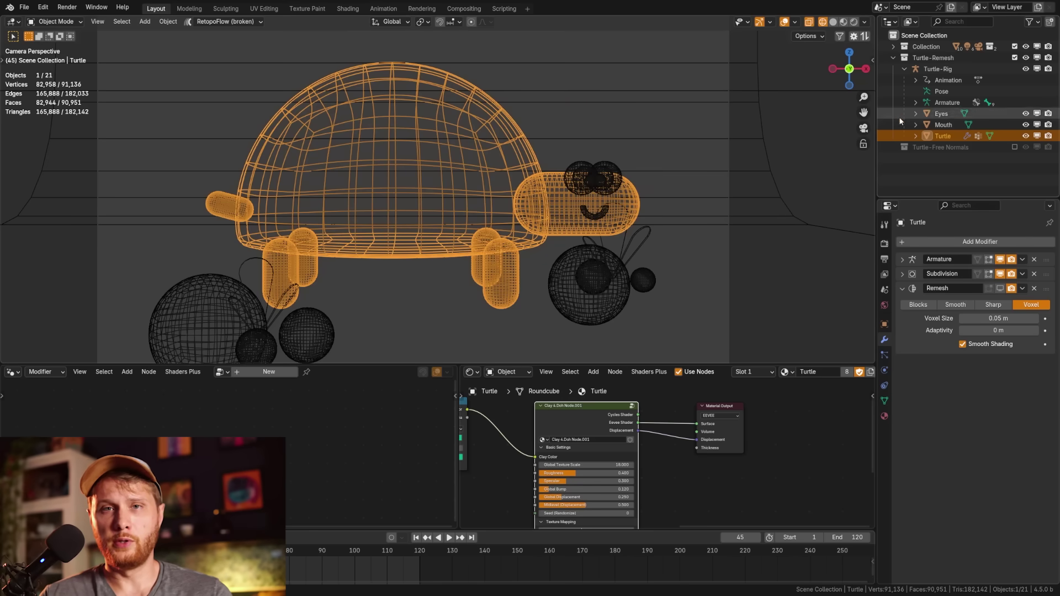
{"action": "key", "text": "z"}
{"action": "left_click", "coordinate": [574, 258]}
{"action": "key", "text": "z"}
{"action": "left_click", "coordinate": [558, 239]}
Show the Remesh modifier in the viewport and play the walk animation from frame 1.
{"action": "left_click", "coordinate": [1000, 289]}
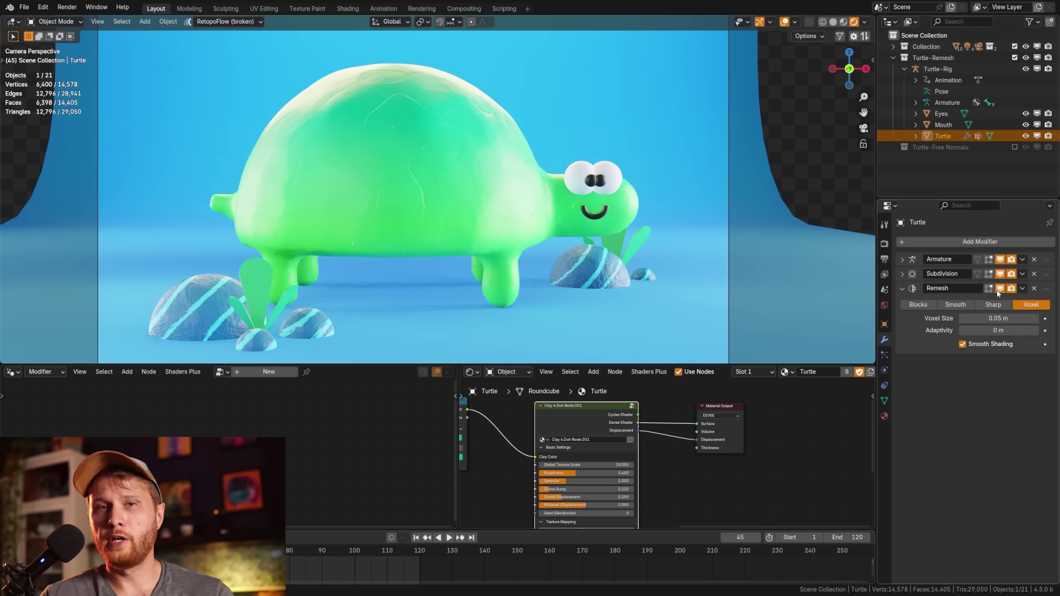
{"action": "scroll", "coordinate": [477, 237], "scroll_direction": "down", "scroll_amount": 2}
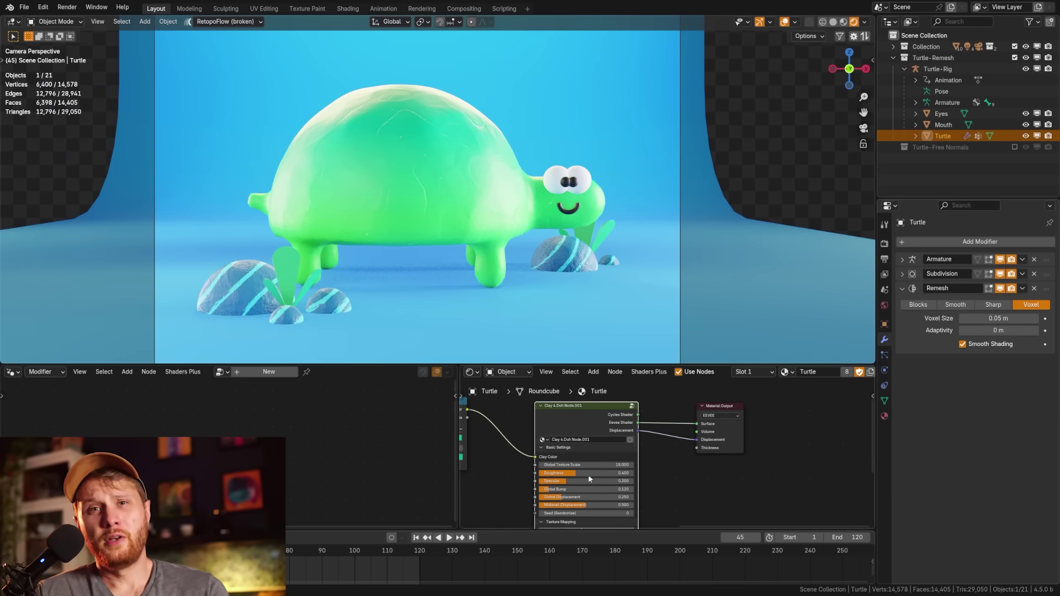
{"action": "left_click", "coordinate": [416, 538]}
{"action": "left_click", "coordinate": [447, 538]}
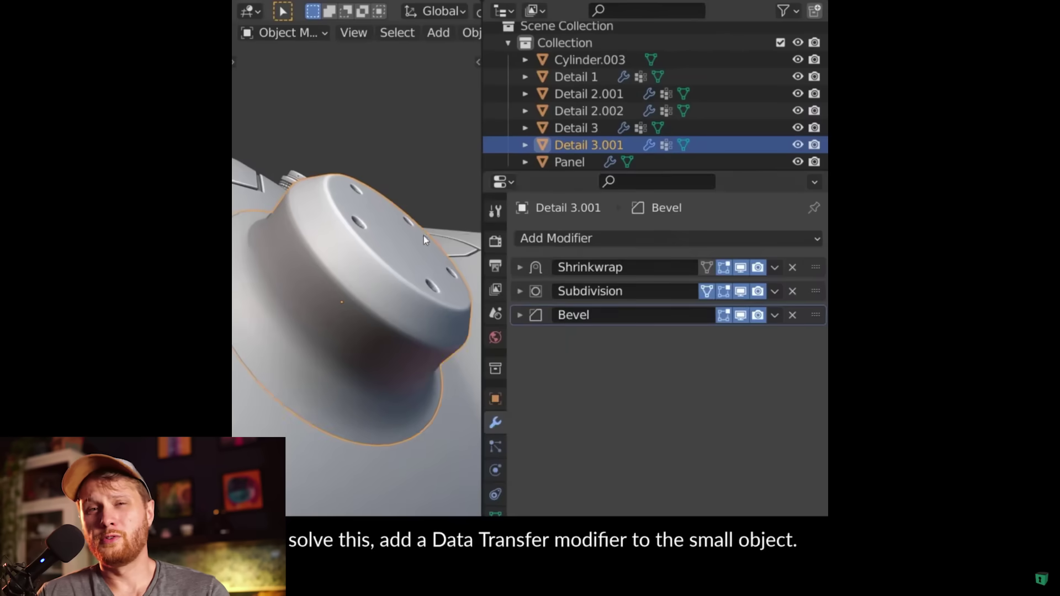
Add a Data Transfer modifier to Detail 3.001 limited to vertex group Group.
{"action": "left_click", "coordinate": [557, 238]}
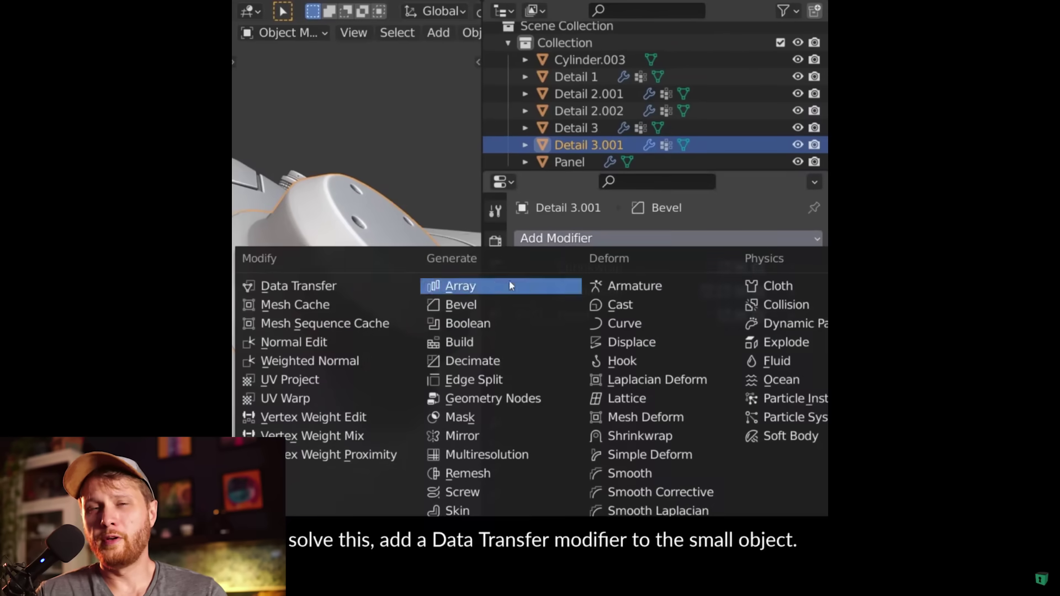
{"action": "left_click", "coordinate": [401, 287]}
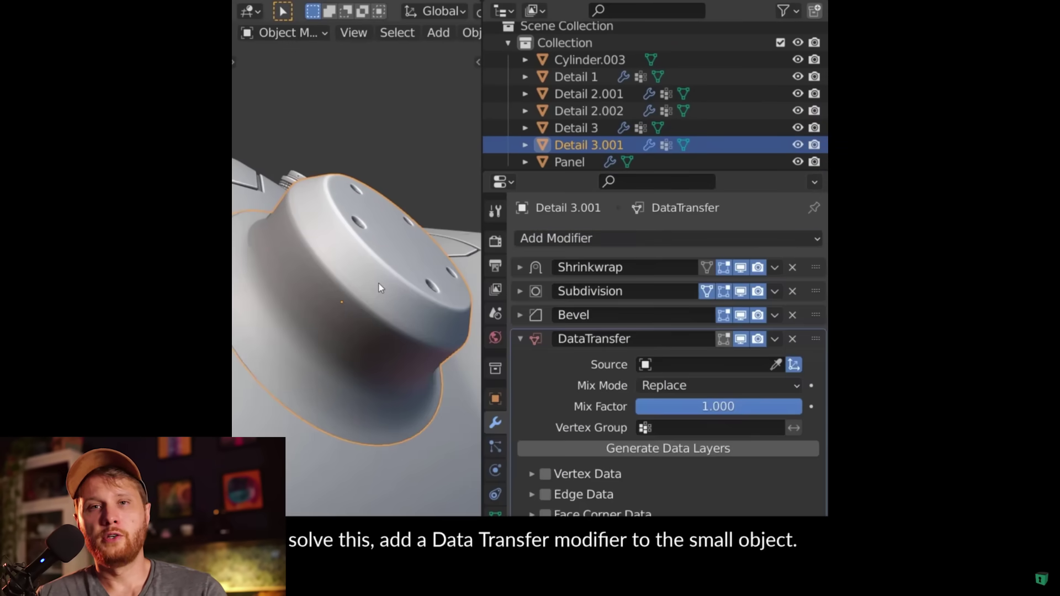
{"action": "scroll", "coordinate": [545, 357], "scroll_direction": "down", "scroll_amount": 2}
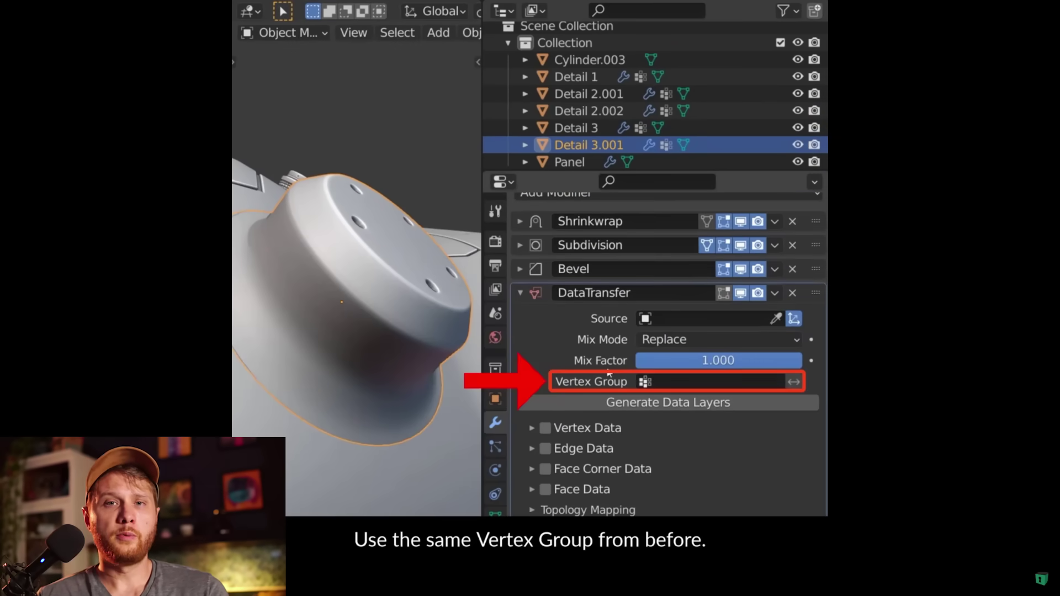
{"action": "left_click", "coordinate": [636, 382]}
{"action": "left_click", "coordinate": [778, 206]}
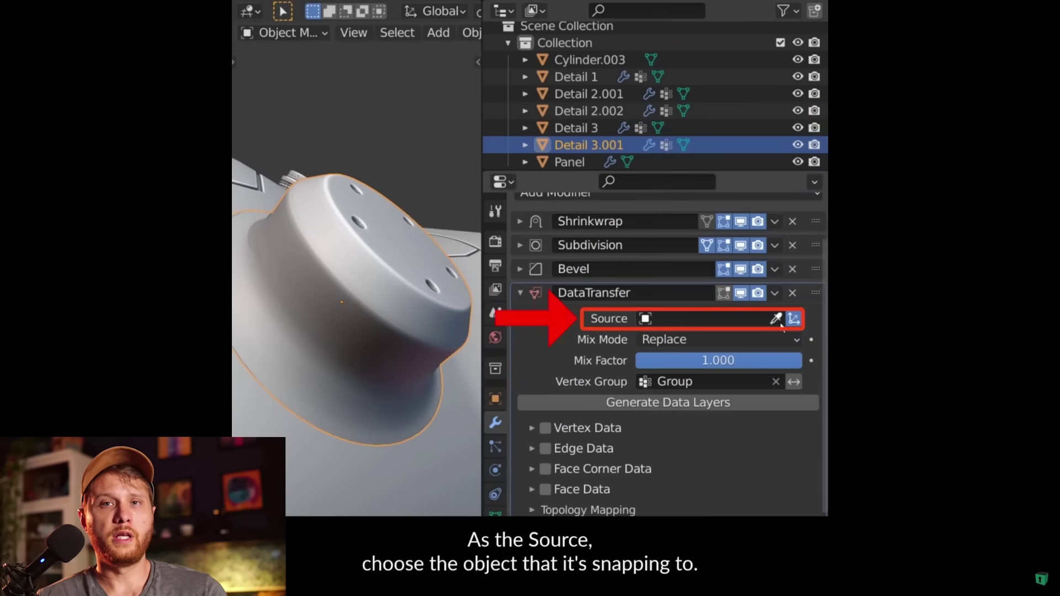
Eyedrop Panel as the source and transfer Face Corner Data custom normals.
{"action": "left_click", "coordinate": [777, 318]}
{"action": "left_click", "coordinate": [370, 496]}
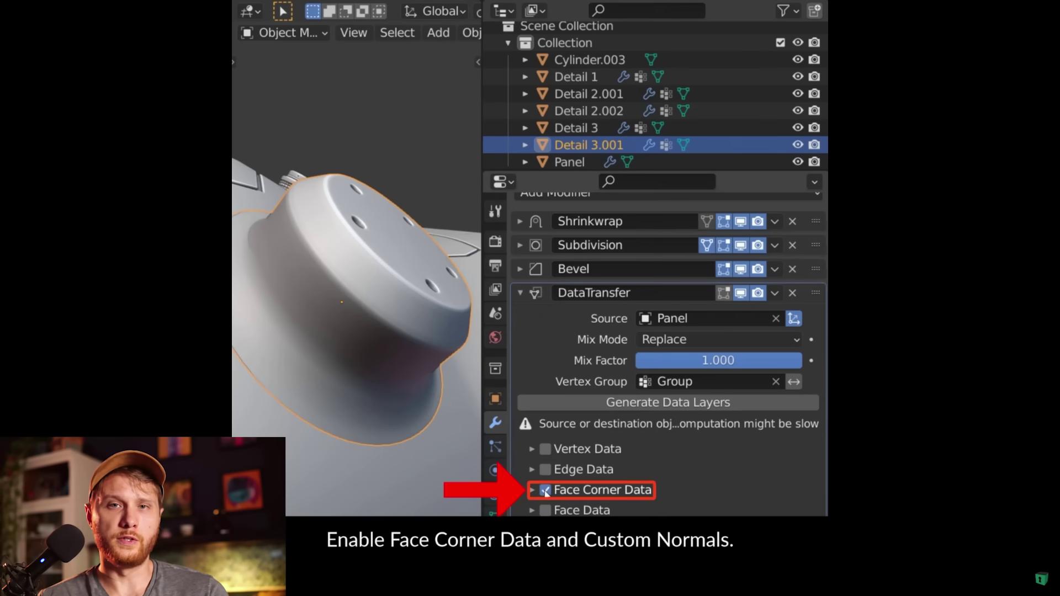
{"action": "left_click", "coordinate": [569, 402]}
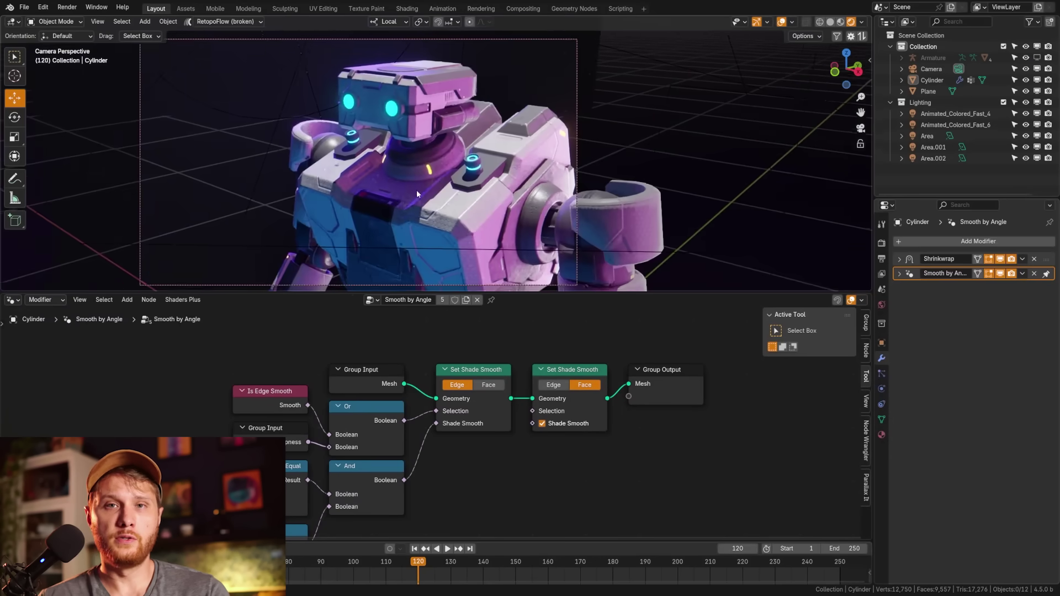
{"action": "middle_click_drag", "start_coordinate": [417, 194], "coordinate": [483, 191], "text": "shift"}
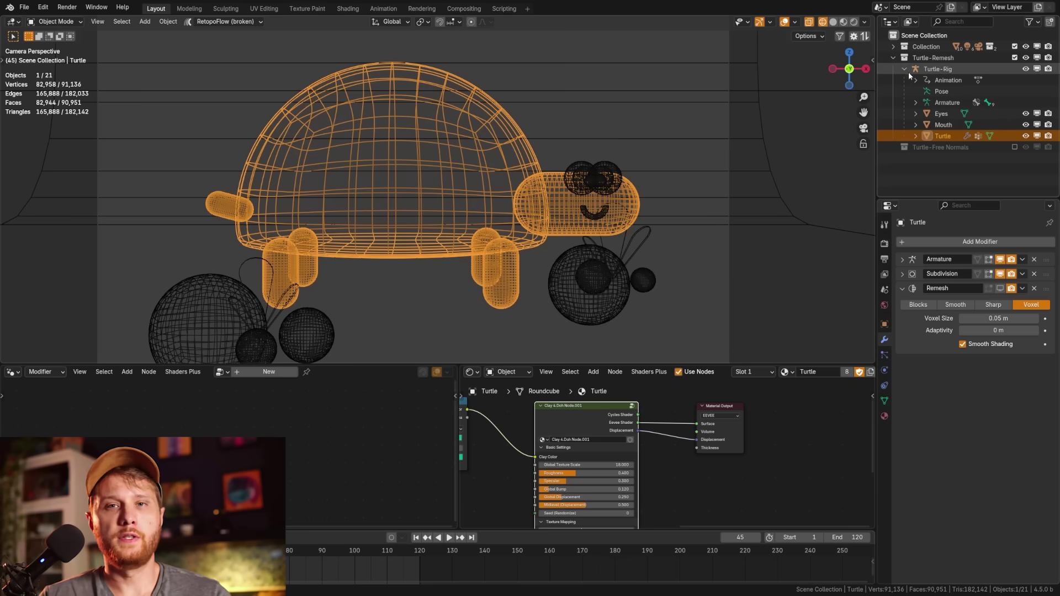
Switch the turtle view to Solid, then back to Rendered shading.
{"action": "key", "text": "z"}
{"action": "left_click", "coordinate": [595, 251]}
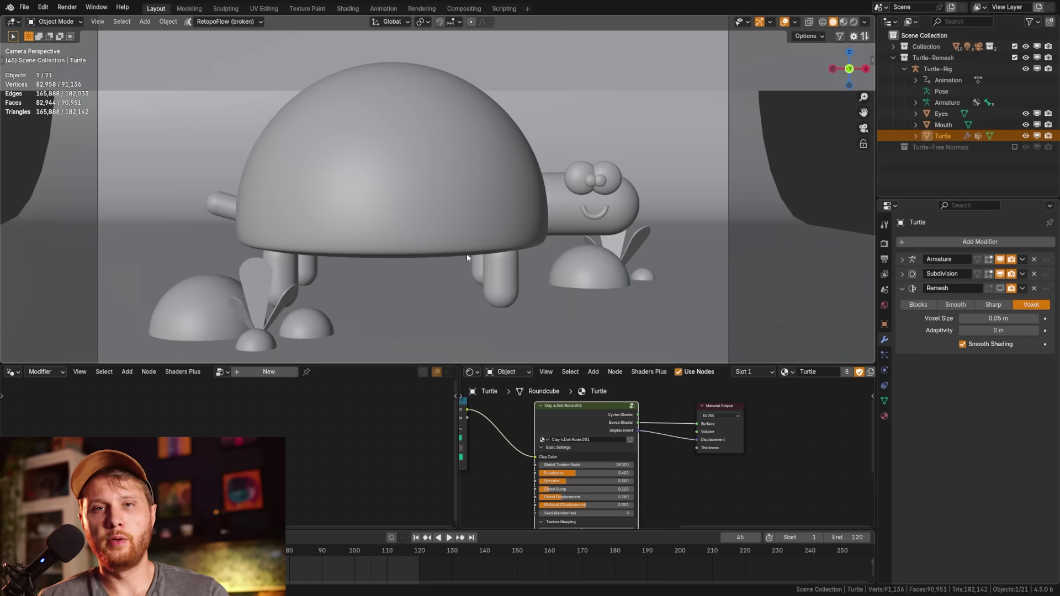
{"action": "key", "text": "z"}
{"action": "left_click", "coordinate": [555, 238]}
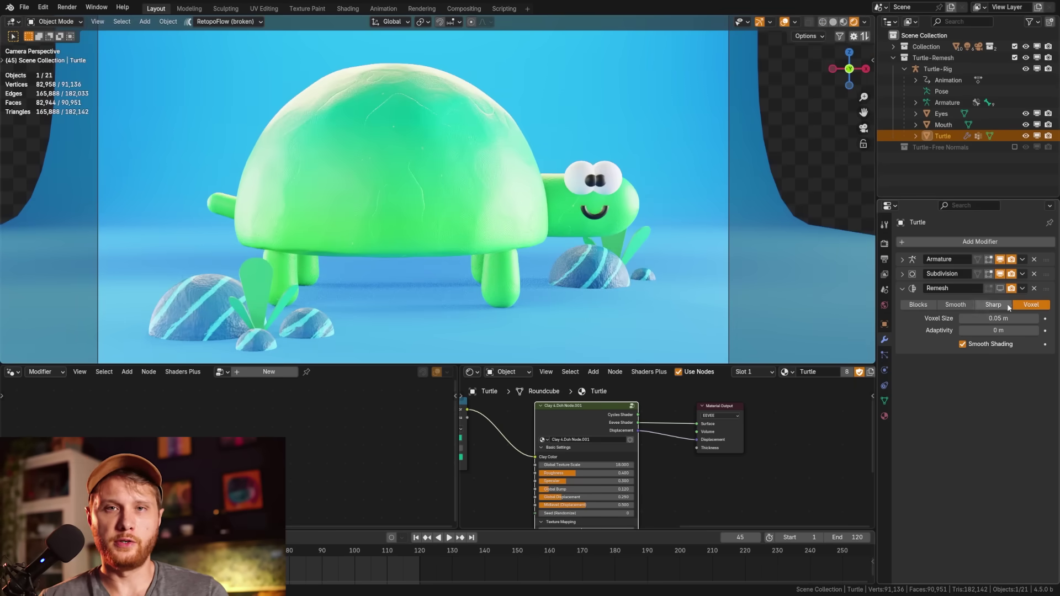
Enable the Remesh viewport display, play the walk from frame 1, then stop playback.
{"action": "left_click", "coordinate": [997, 289]}
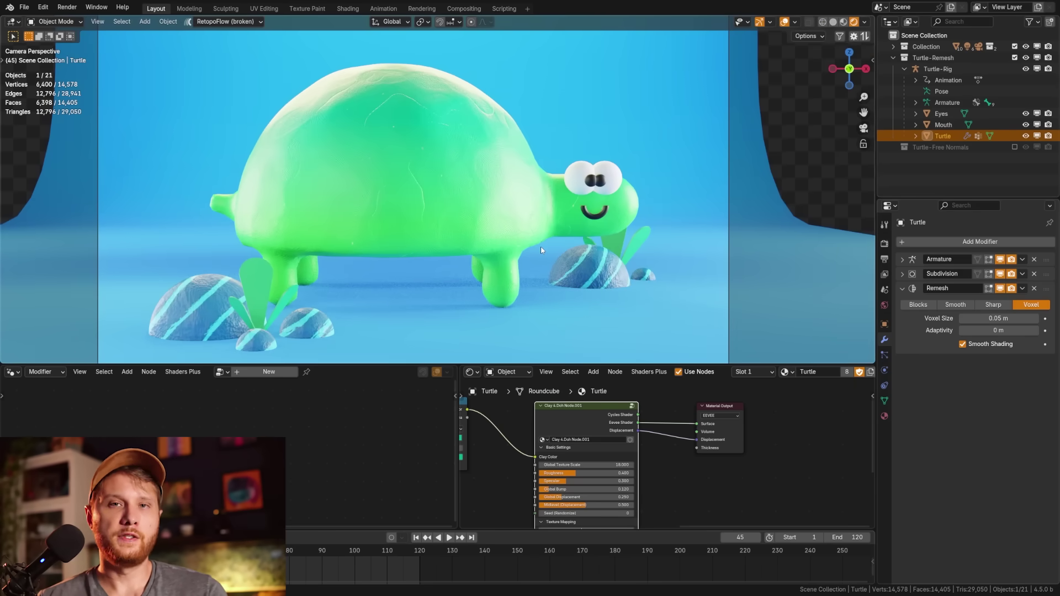
{"action": "scroll", "coordinate": [476, 241], "scroll_direction": "down", "scroll_amount": 1}
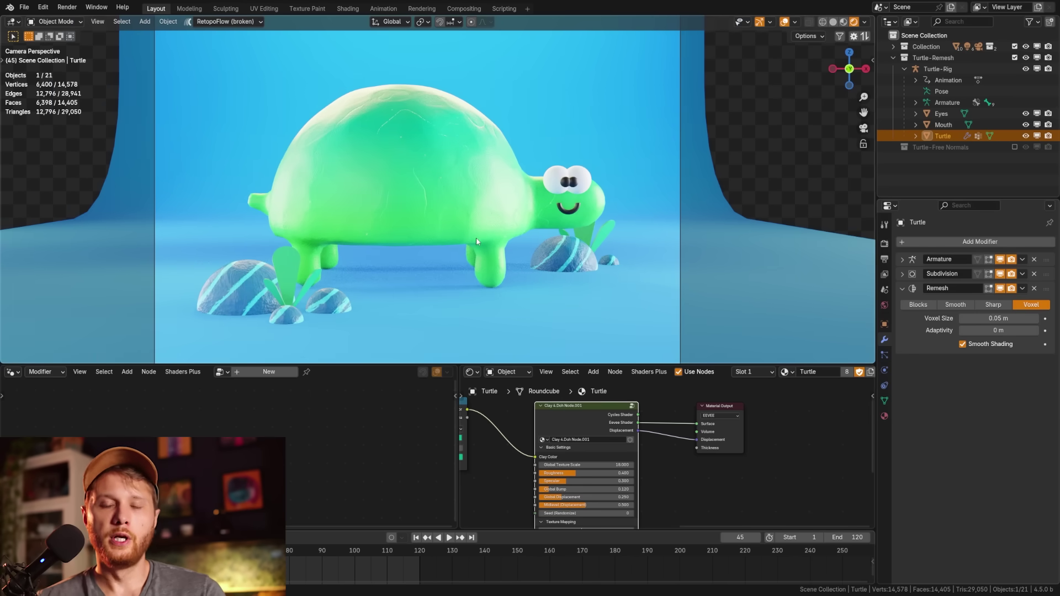
{"action": "left_click", "coordinate": [417, 538]}
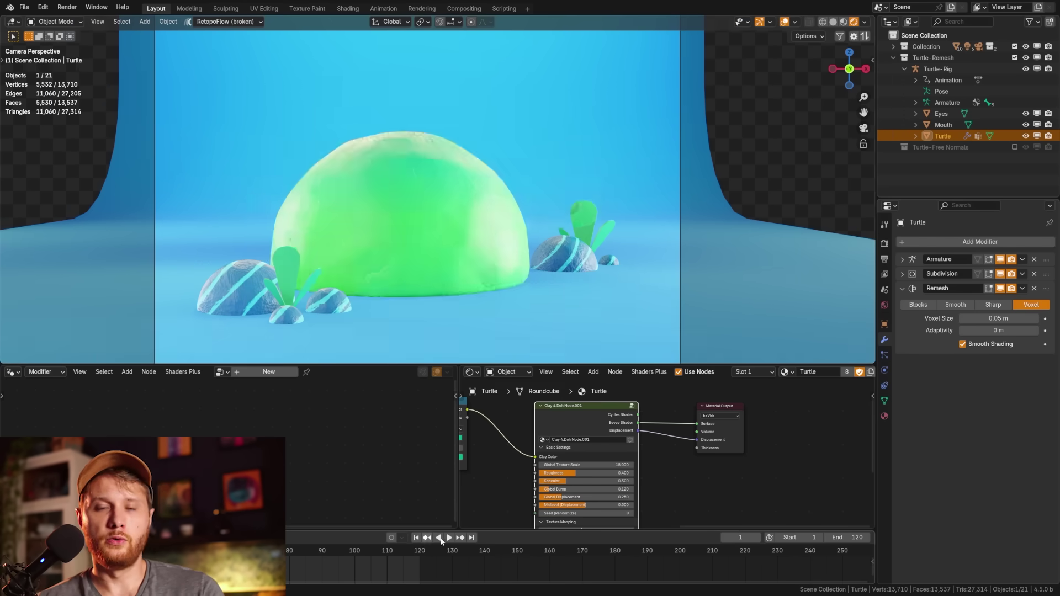
{"action": "left_click", "coordinate": [447, 538]}
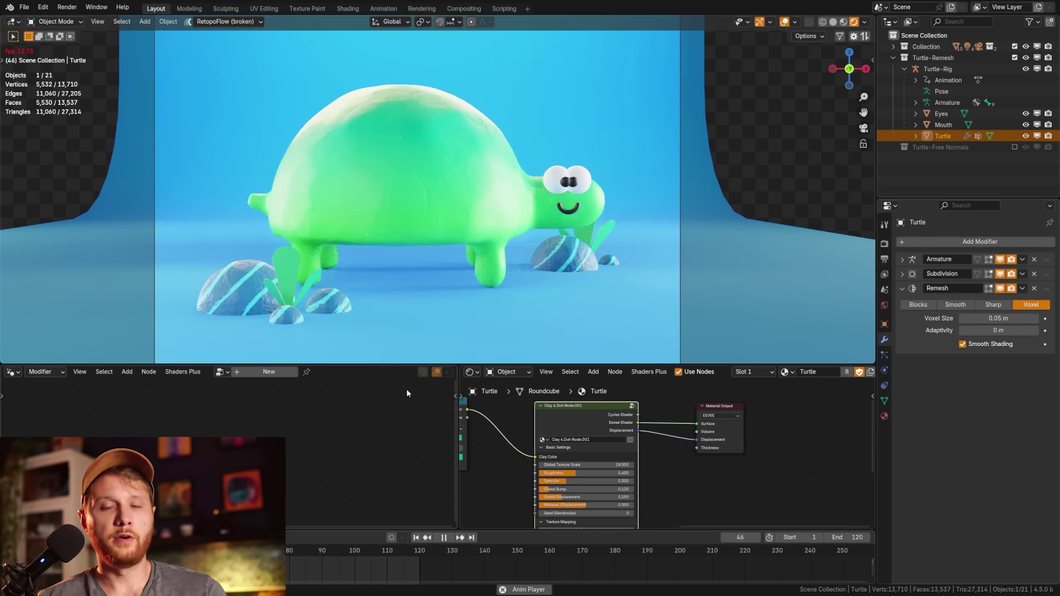
{"action": "left_click", "coordinate": [447, 538]}
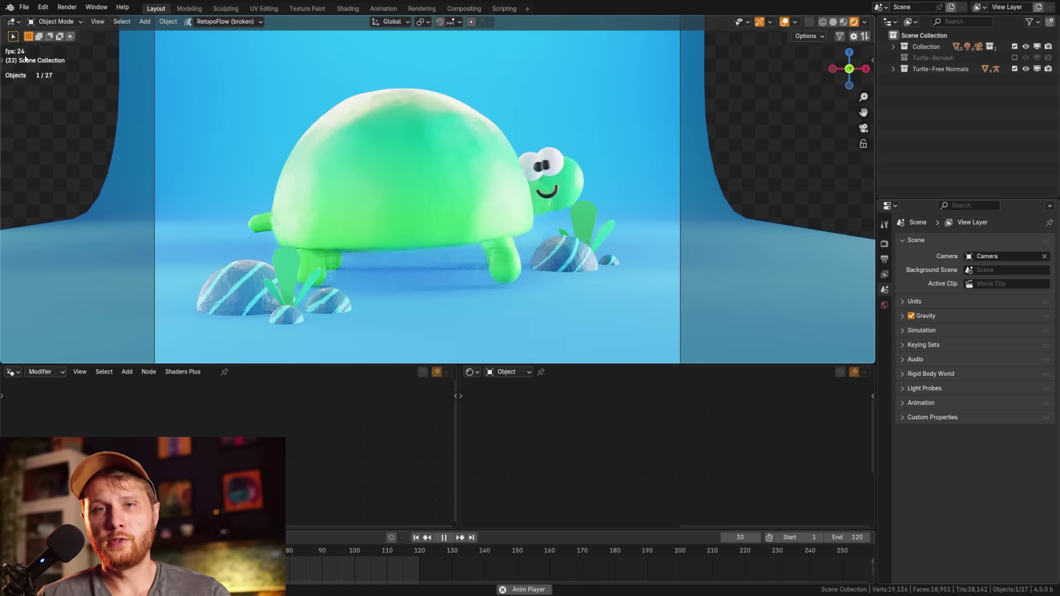
{"action": "left_click", "coordinate": [448, 538]}
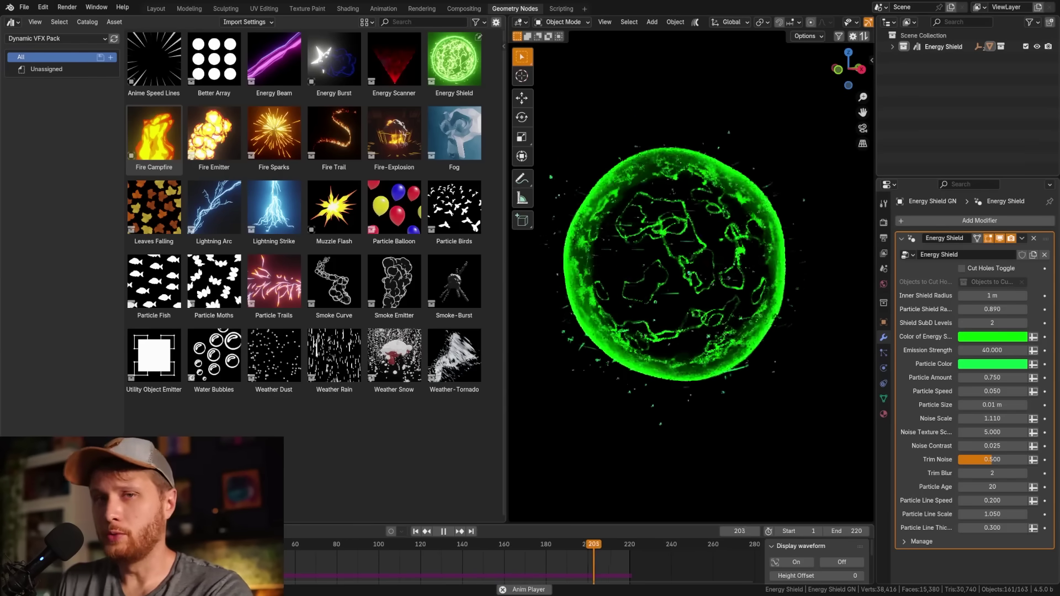
Stop playback, select the Energy Shield asset and show its preview details.
{"action": "left_click", "coordinate": [445, 532]}
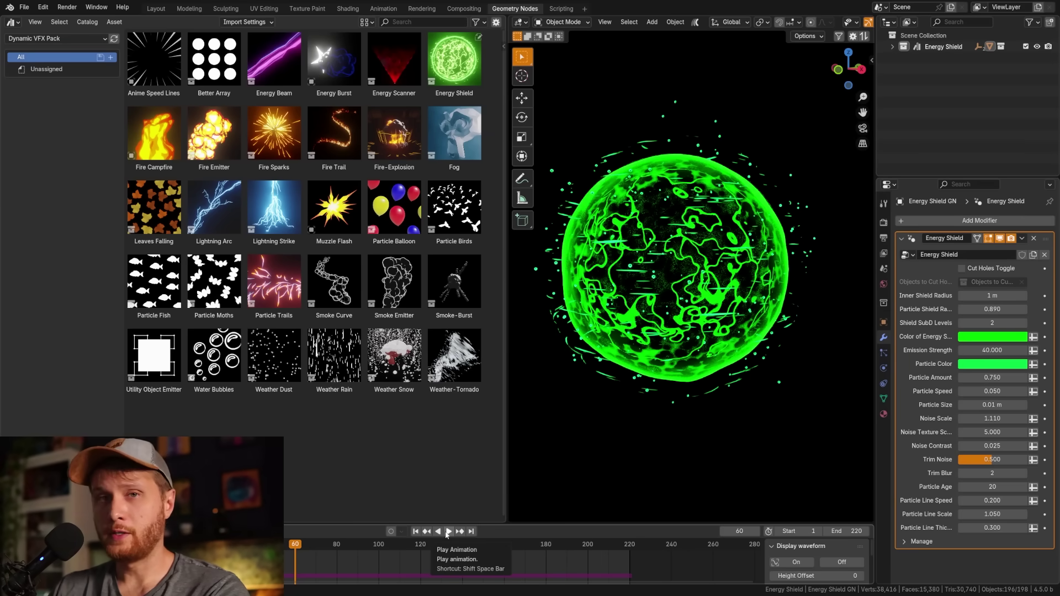
{"action": "left_click", "coordinate": [472, 56]}
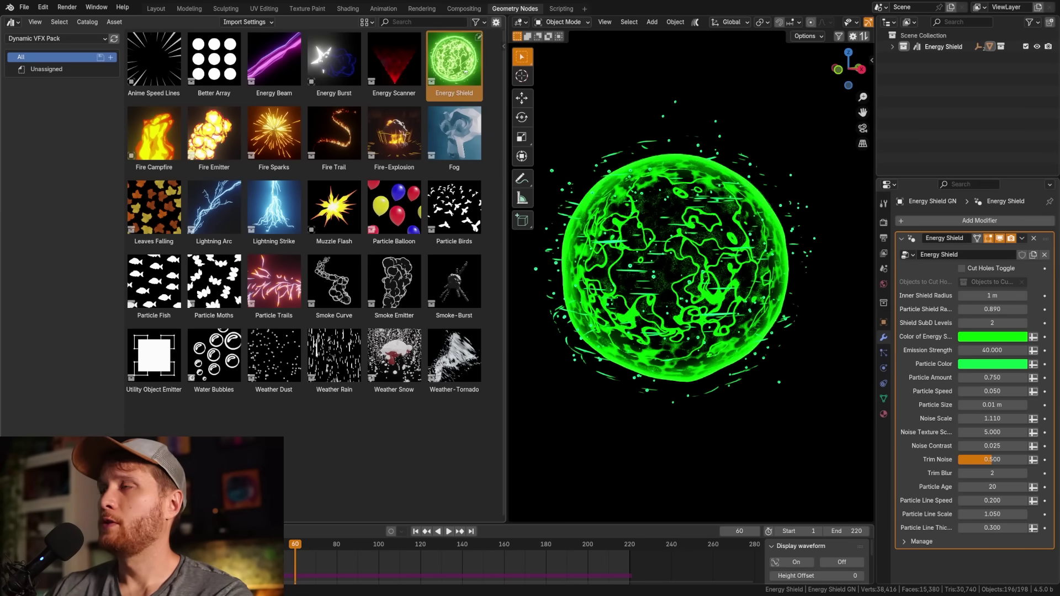
{"action": "key", "text": "n"}
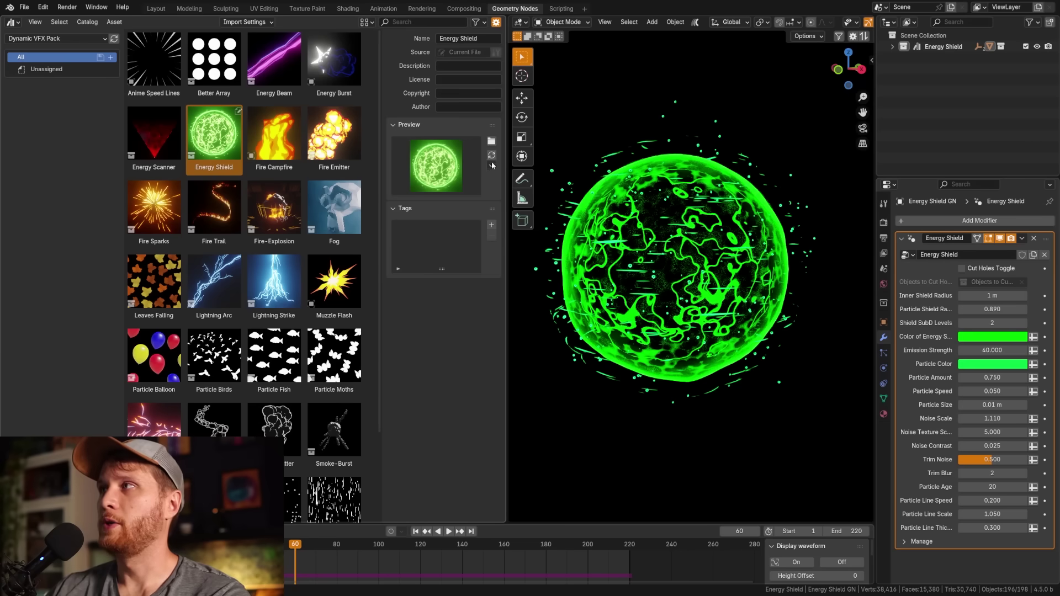
{"action": "left_click", "coordinate": [492, 161]}
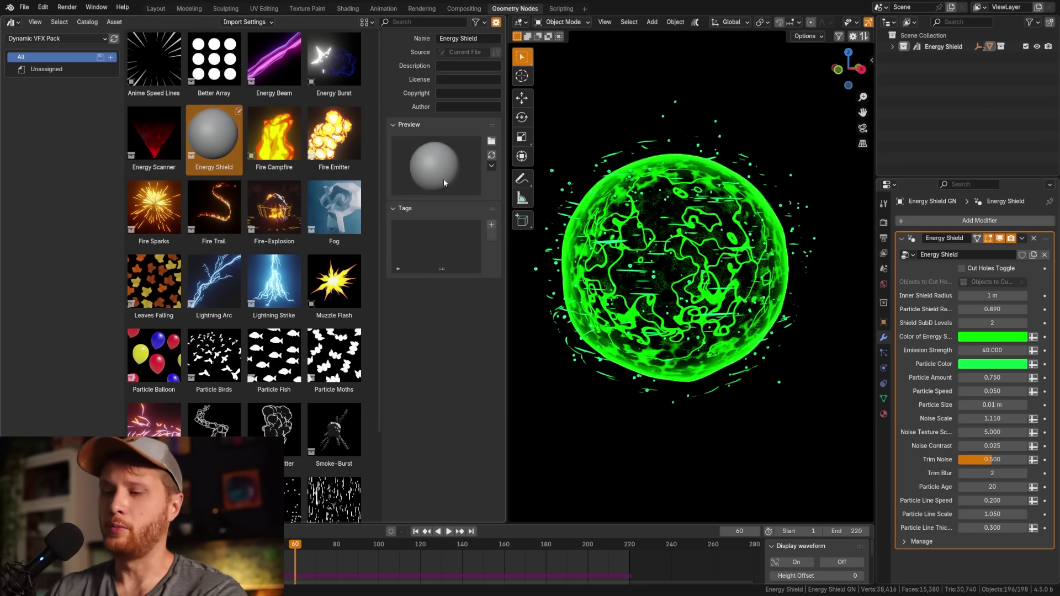
{"action": "key", "text": "t"}
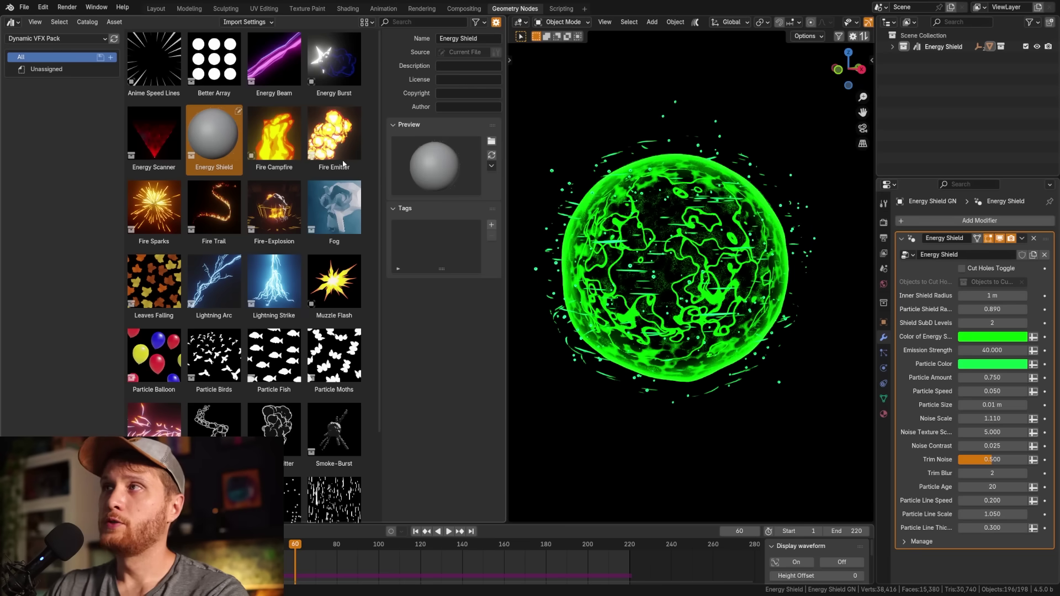
Capture a screenshot of the glowing shield as the Energy Shield asset preview.
{"action": "left_click", "coordinate": [492, 165]}
{"action": "left_click", "coordinate": [491, 166]}
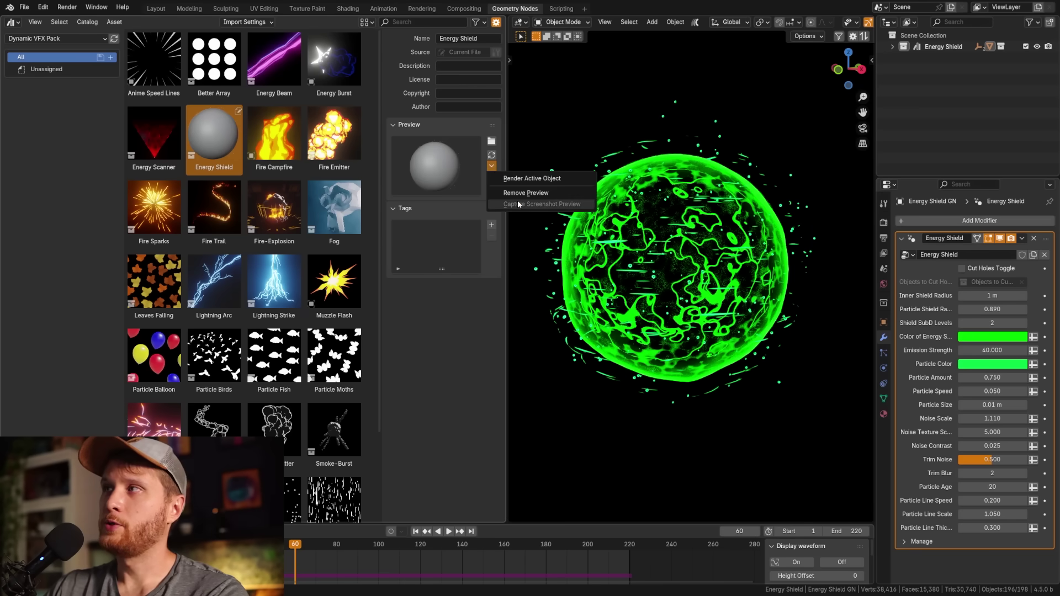
{"action": "left_click", "coordinate": [532, 178]}
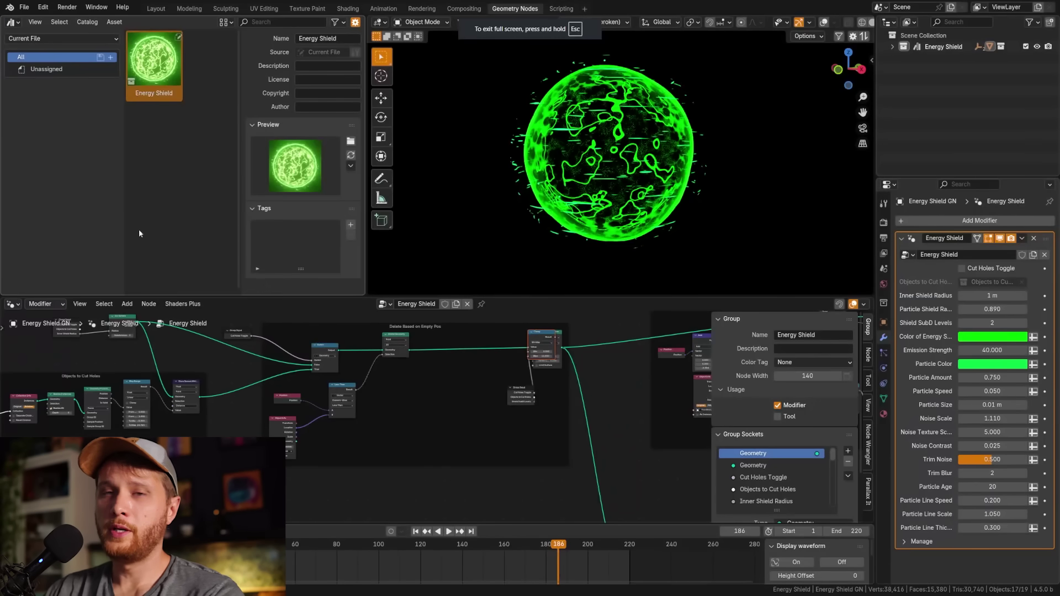
{"action": "left_click", "coordinate": [351, 167]}
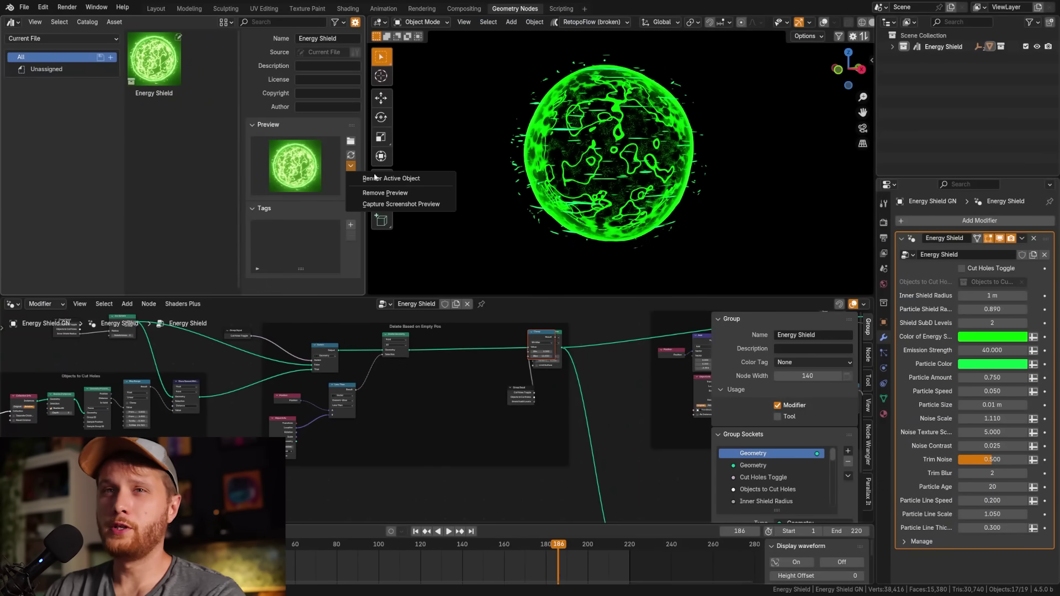
{"action": "left_click", "coordinate": [397, 205]}
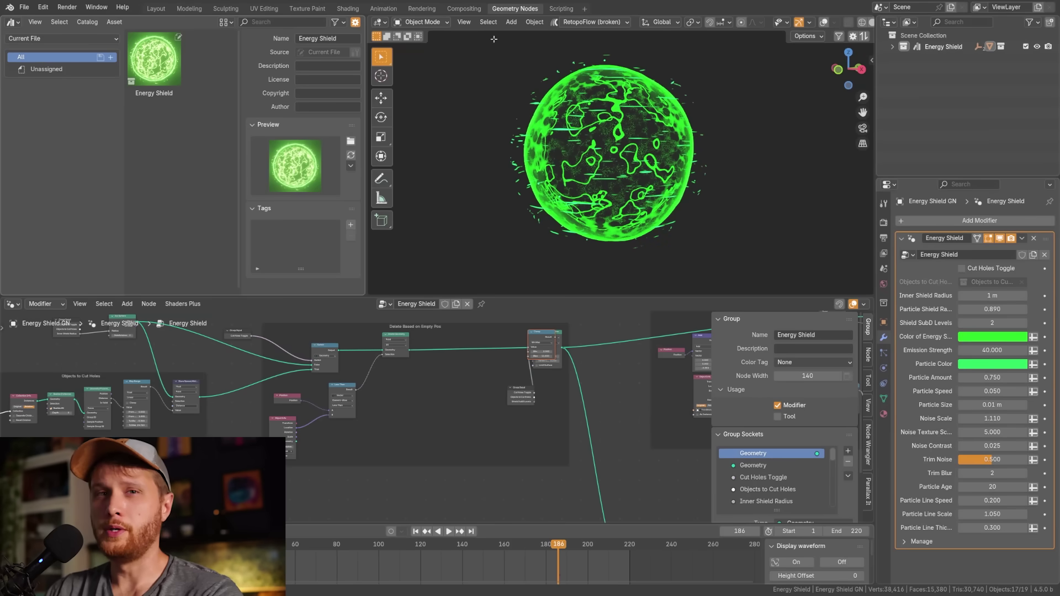
{"action": "left_click_drag", "start_coordinate": [489, 41], "coordinate": [734, 254]}
{"action": "left_click", "coordinate": [184, 96]}
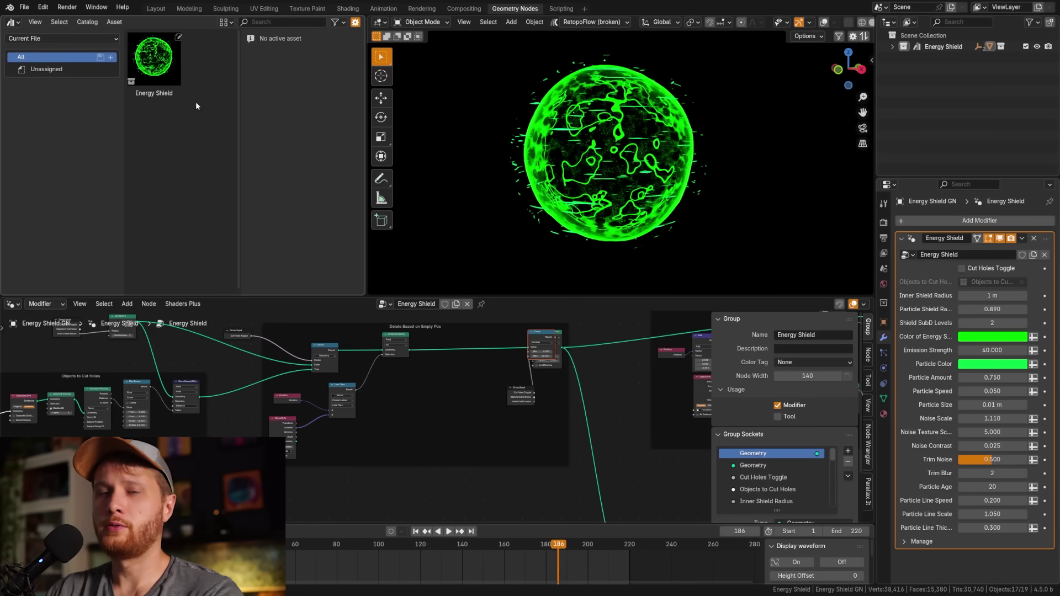
Enlarge the asset thumbnails to about 200 px and widen the asset area.
{"action": "left_click", "coordinate": [227, 23]}
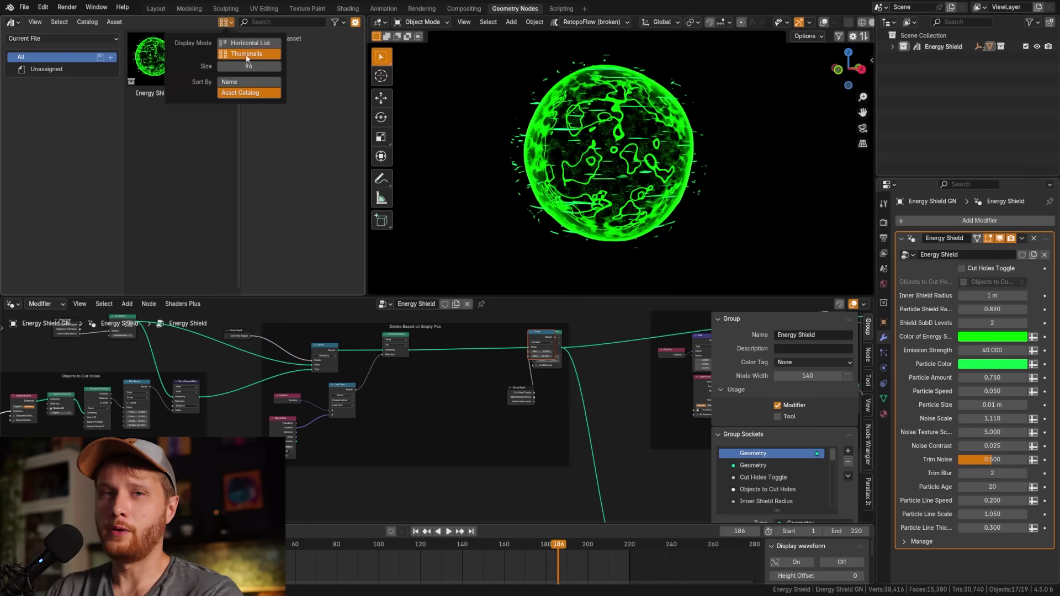
{"action": "left_click_drag", "start_coordinate": [249, 66], "coordinate": [301, 66]}
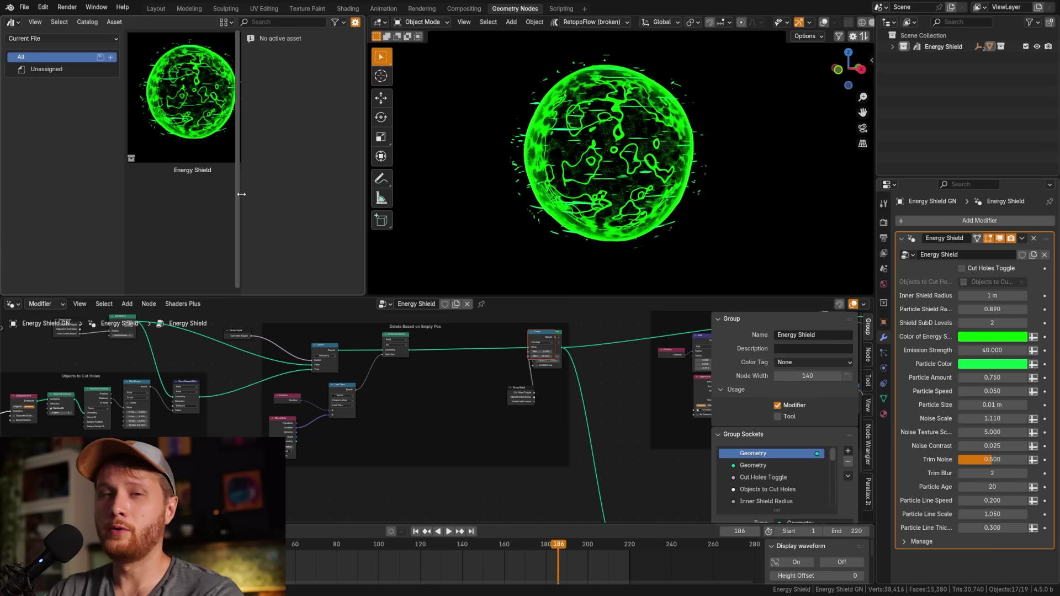
{"action": "left_click_drag", "start_coordinate": [241, 194], "coordinate": [302, 200]}
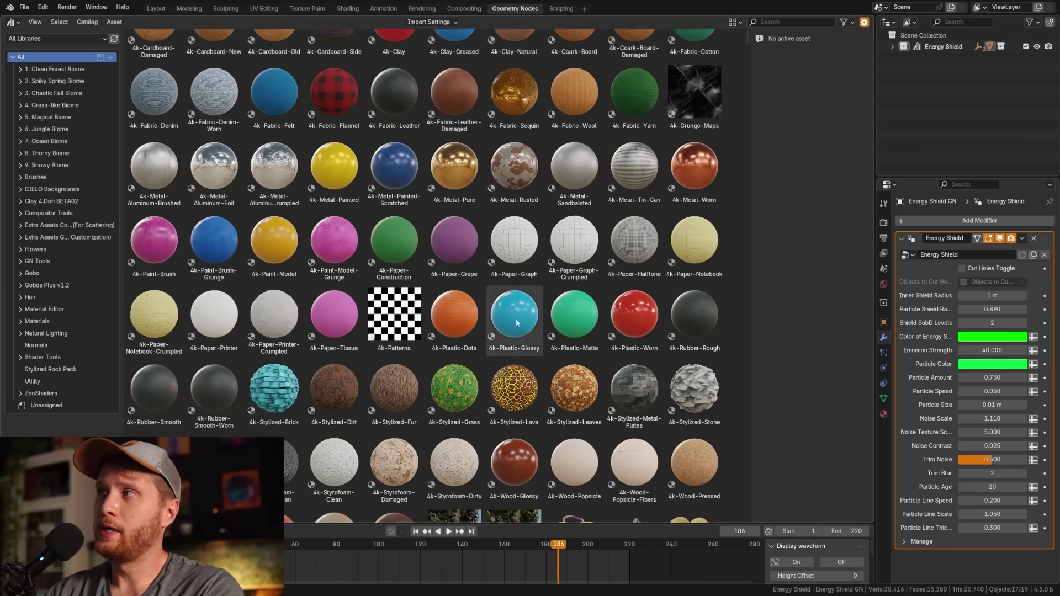
Browse the All Libraries asset grid and open the asset display settings.
{"action": "scroll", "coordinate": [514, 326], "scroll_direction": "down", "scroll_amount": 20}
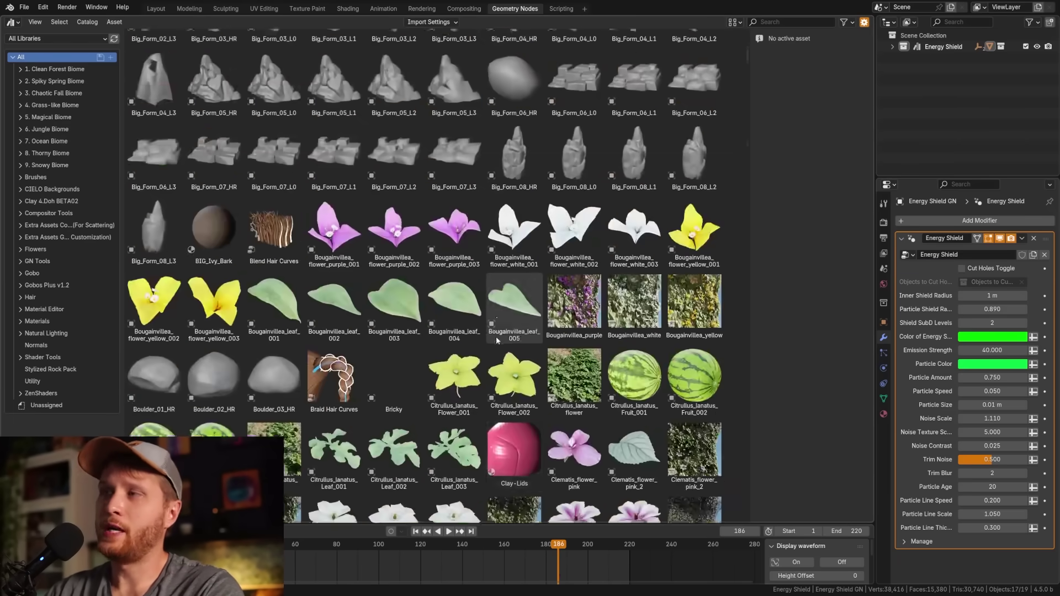
{"action": "scroll", "coordinate": [497, 342], "scroll_direction": "down", "scroll_amount": 15}
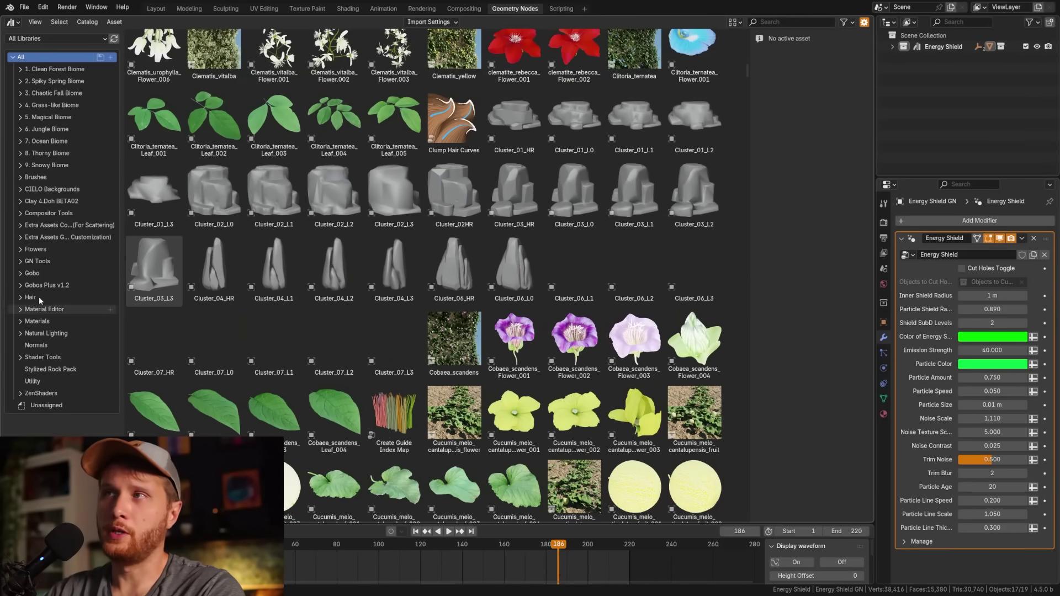
{"action": "scroll", "coordinate": [552, 166], "scroll_direction": "up", "scroll_amount": 8}
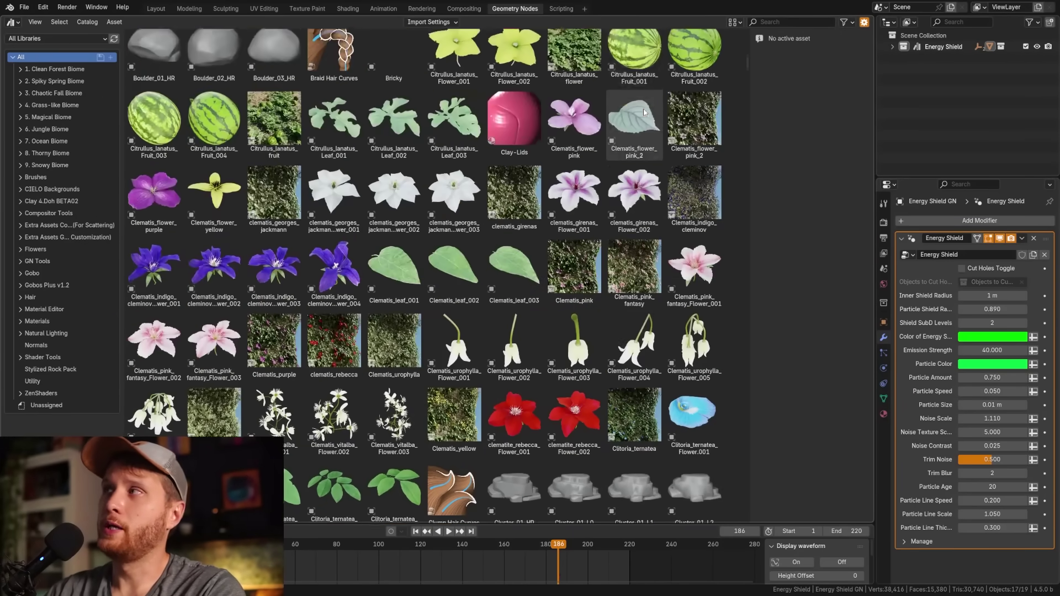
{"action": "scroll", "coordinate": [645, 112], "scroll_direction": "up", "scroll_amount": 3}
{"action": "left_click", "coordinate": [735, 22]}
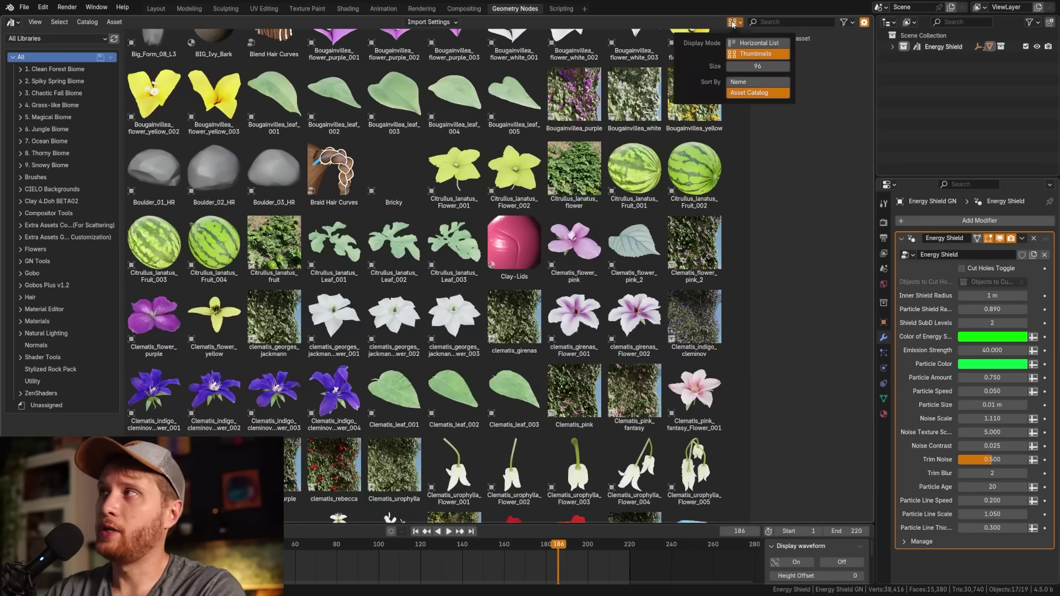
{"action": "left_click", "coordinate": [754, 43]}
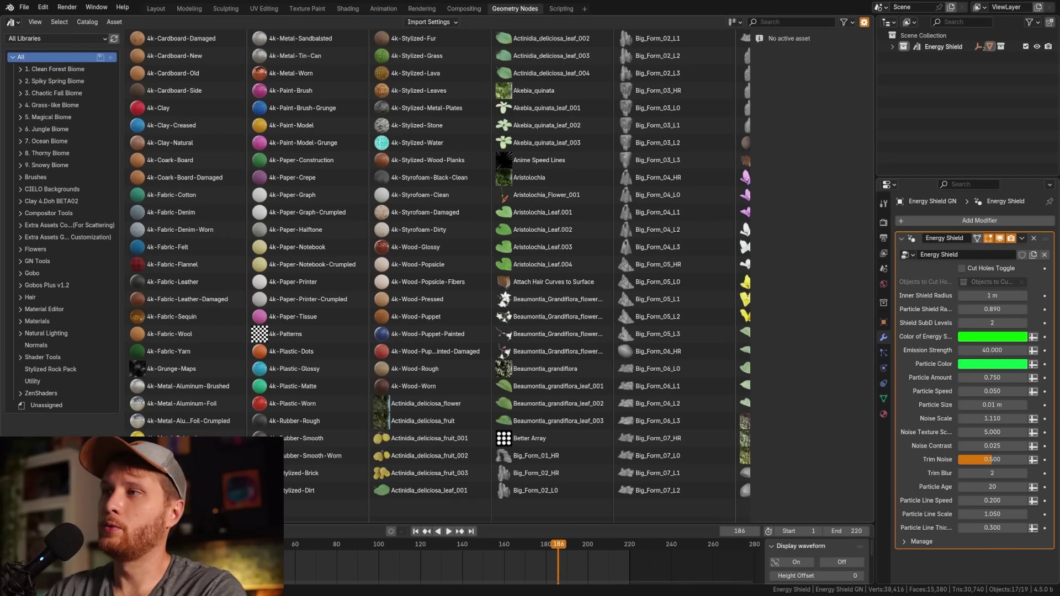
{"action": "scroll", "coordinate": [497, 265], "scroll_direction": "down", "scroll_amount": 10}
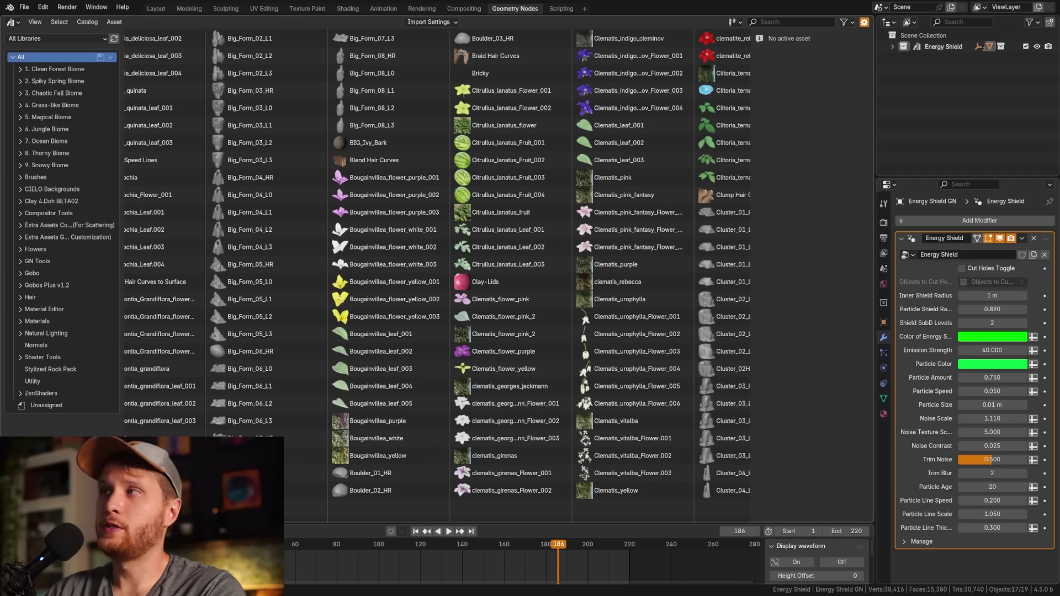
{"action": "scroll", "coordinate": [436, 276], "scroll_direction": "down", "scroll_amount": 10}
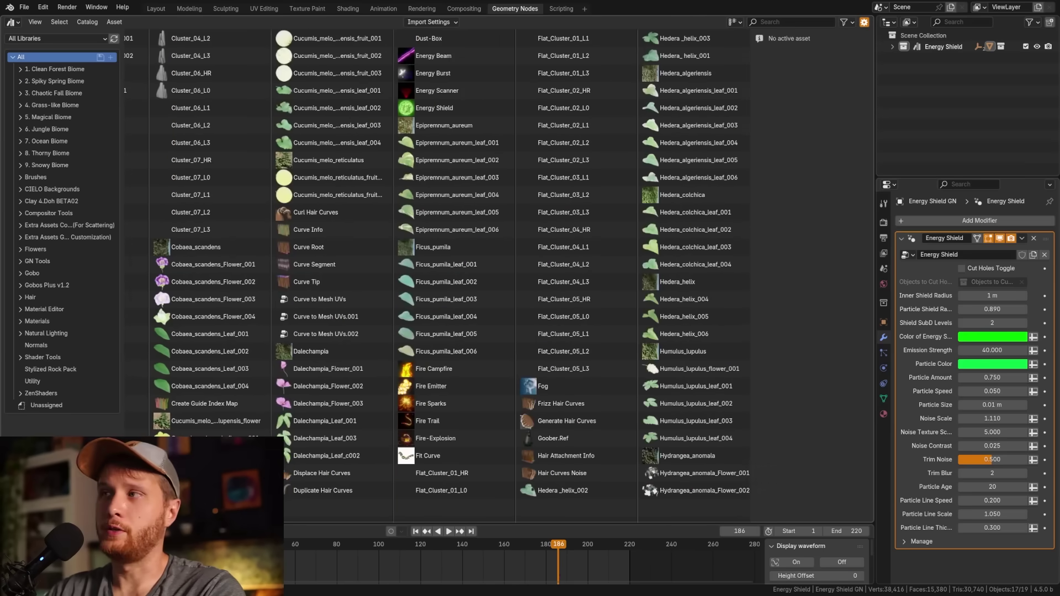
{"action": "scroll", "coordinate": [436, 265], "scroll_direction": "down", "scroll_amount": 12}
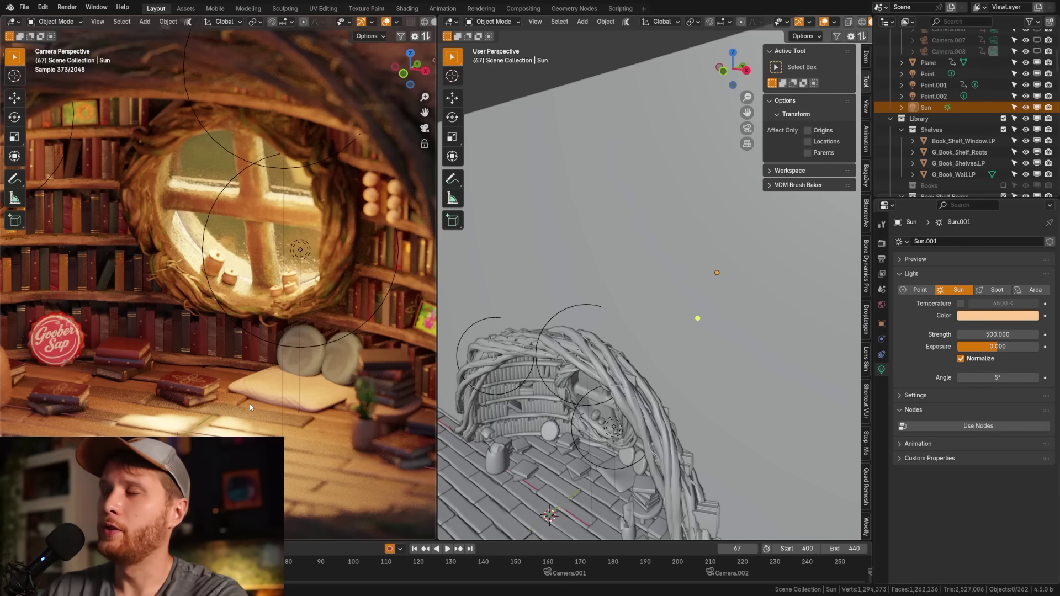
Orbit out and select the Sun lamp lighting the library scene.
{"action": "middle_click_drag", "start_coordinate": [618, 321], "coordinate": [661, 339]}
{"action": "scroll", "coordinate": [663, 332], "scroll_direction": "up", "scroll_amount": 5}
{"action": "left_click", "coordinate": [641, 308]}
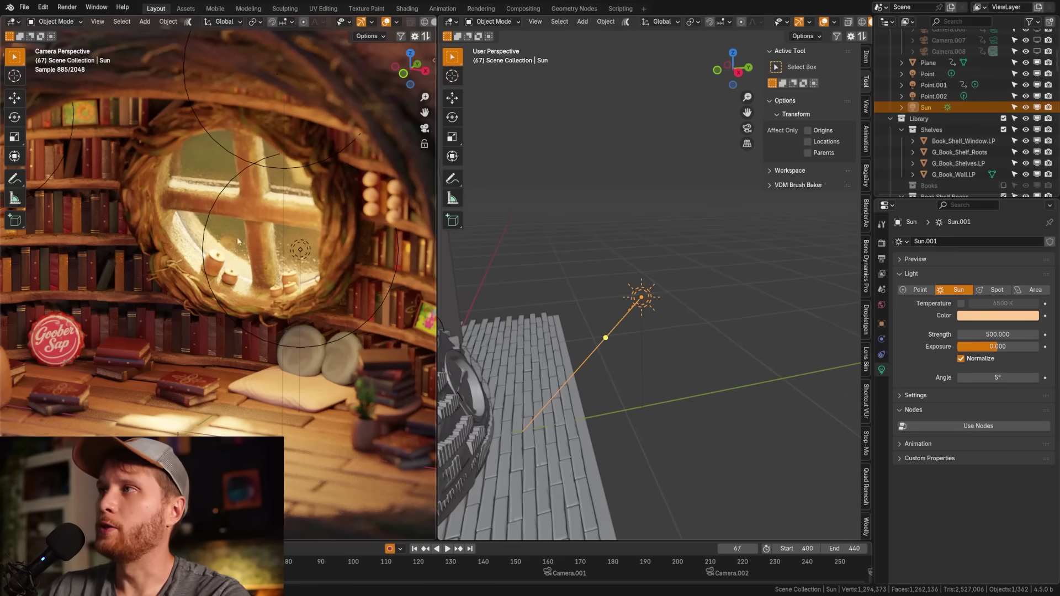
Hide and restore the Sun lamp, then enable its Kelvin Temperature colour.
{"action": "left_click", "coordinate": [1038, 107]}
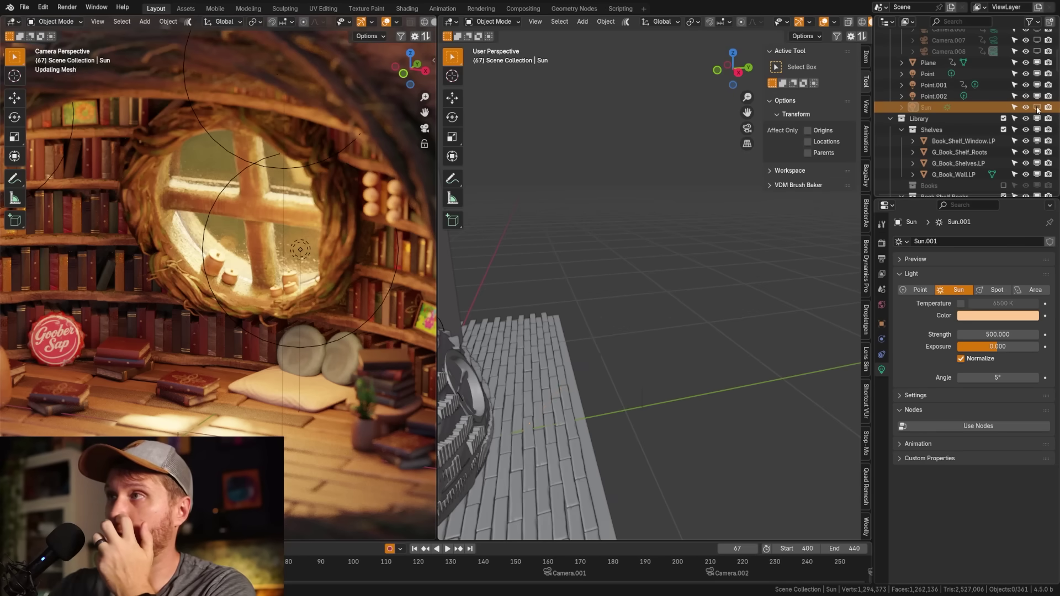
{"action": "left_click", "coordinate": [1038, 108]}
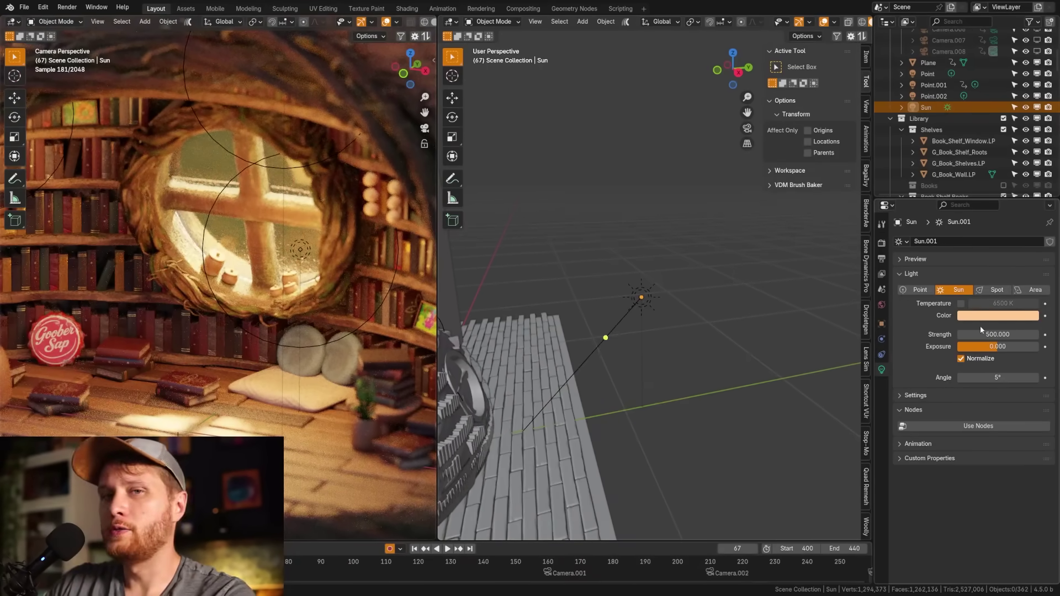
{"action": "left_click", "coordinate": [962, 304]}
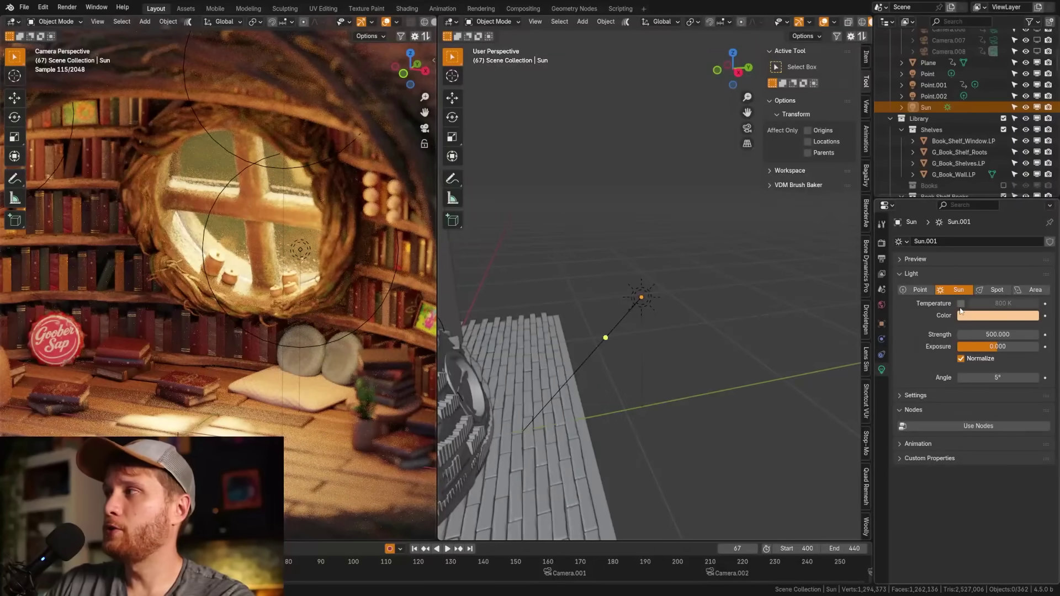
Enable Temperature on the Sun lamp and set it to 5600 K.
{"action": "left_click", "coordinate": [962, 304]}
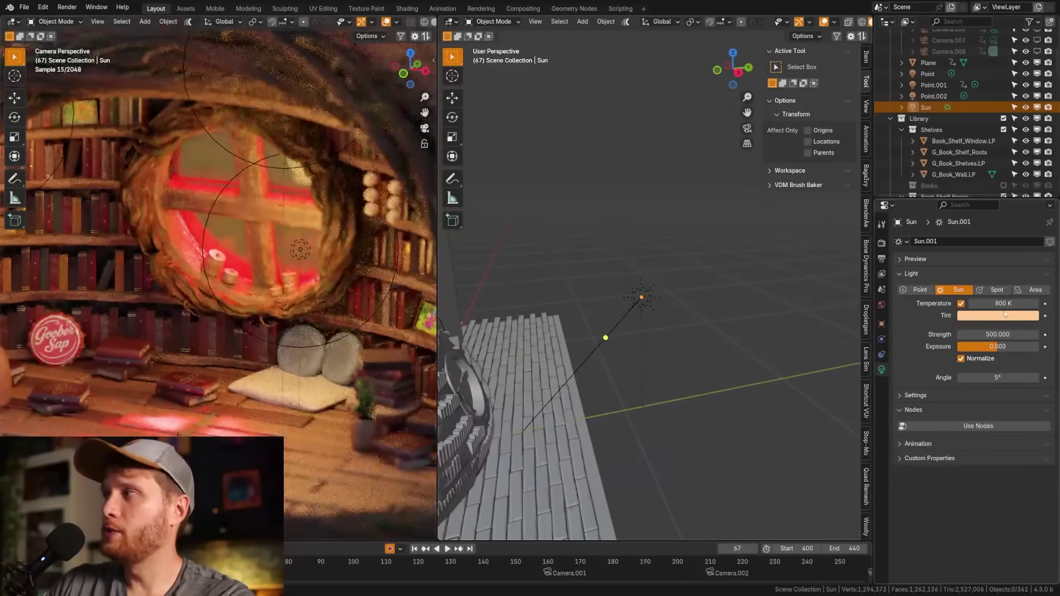
{"action": "left_click", "coordinate": [1001, 304]}
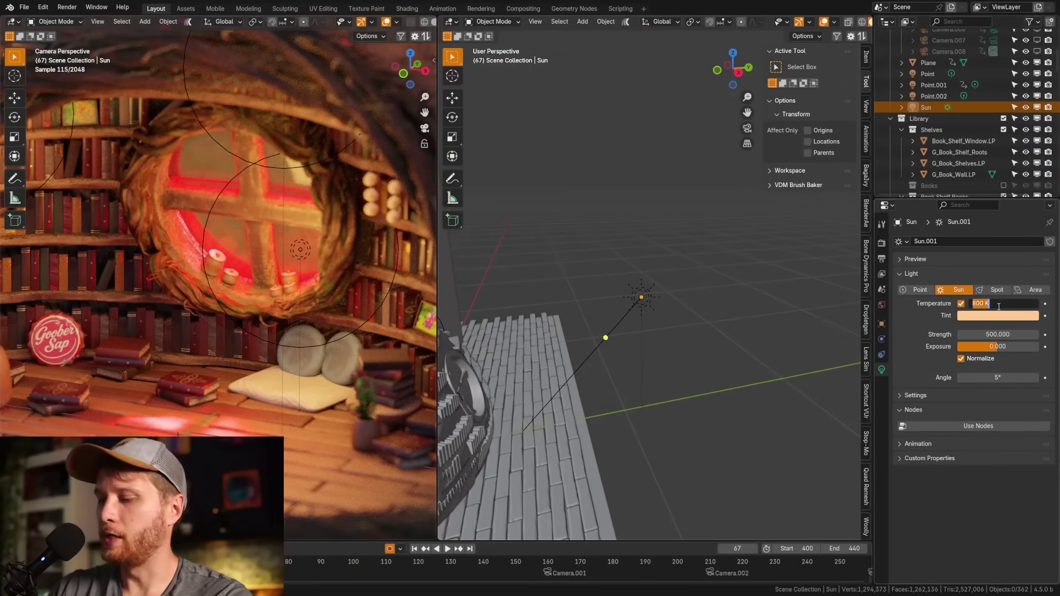
{"action": "type", "text": "5600"}
{"action": "key", "text": "Return"}
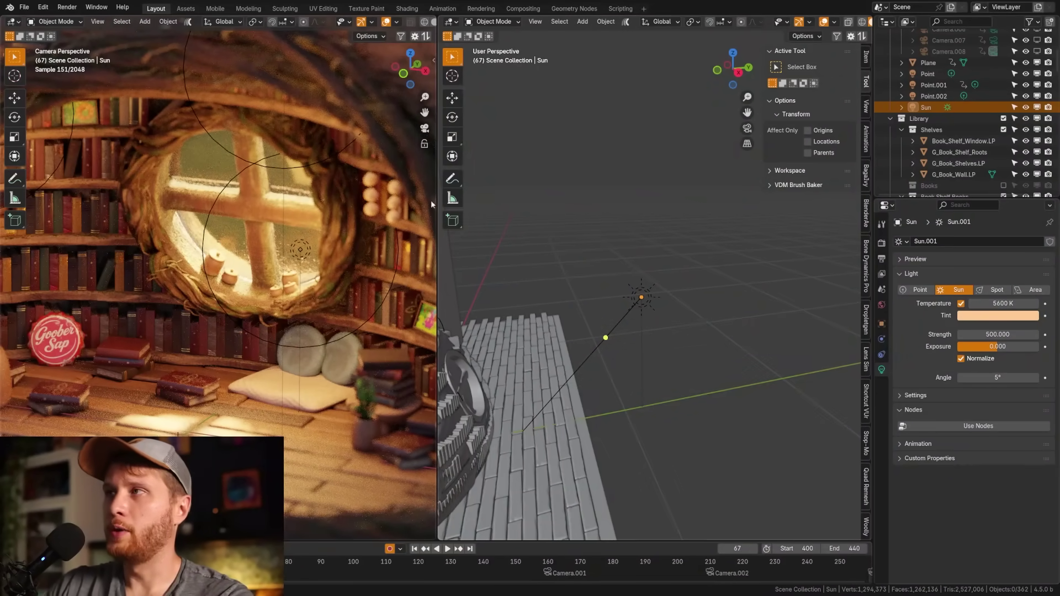
Drop the Sun light's Tint saturation to 0 so the tint is pure white.
{"action": "left_click", "coordinate": [987, 318]}
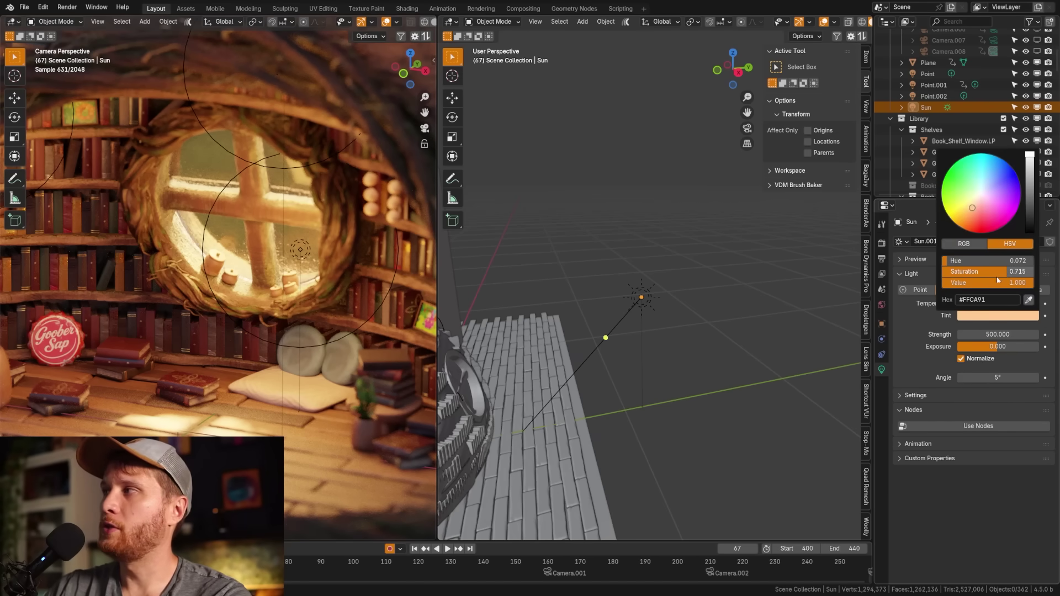
{"action": "left_click_drag", "start_coordinate": [1006, 275], "coordinate": [944, 274]}
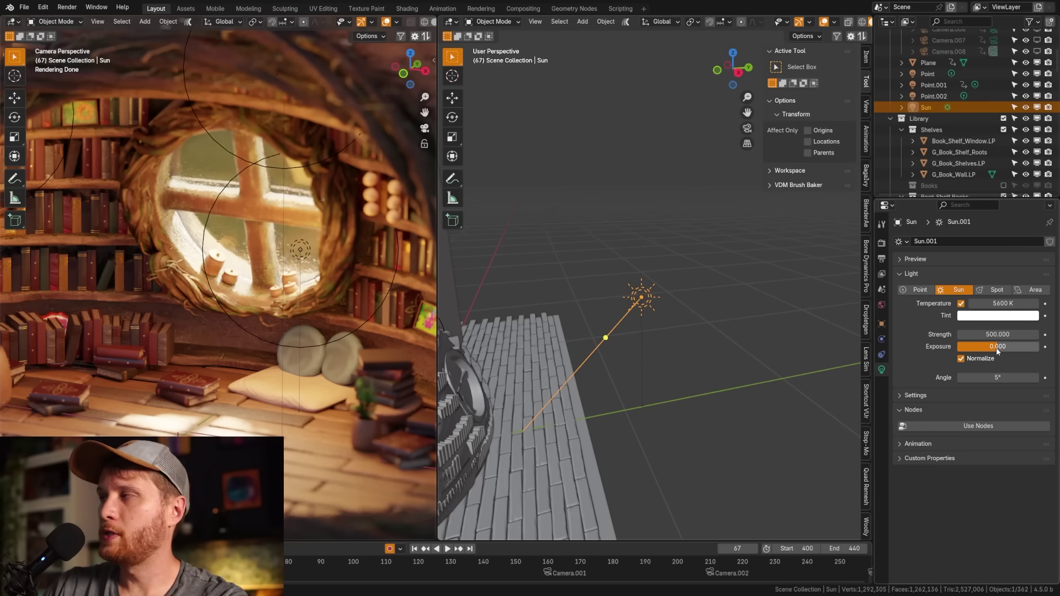
Reset the Sun's Exposure to 0 and copy it as a new driver.
{"action": "mouse_move", "coordinate": [998, 351]}
{"action": "left_mouse_down"}
{"action": "mouse_move", "coordinate": [1030, 348]}
{"action": "mouse_move", "coordinate": [999, 346]}
{"action": "left_mouse_up"}
{"action": "left_click", "coordinate": [998, 346]}
{"action": "type", "text": "0"}
{"action": "key", "text": "Return"}
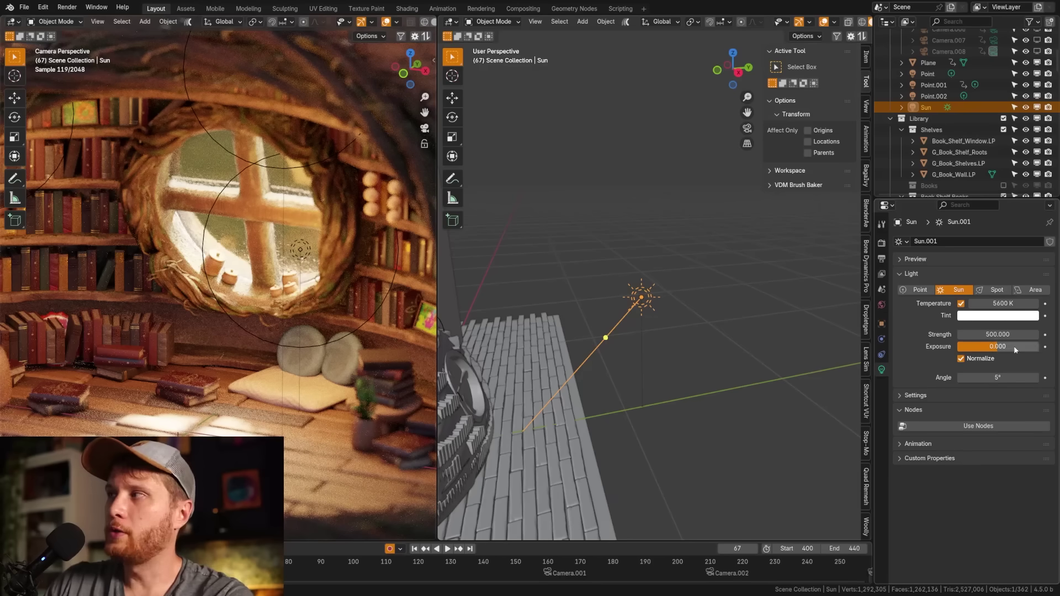
{"action": "right_click", "coordinate": [995, 352]}
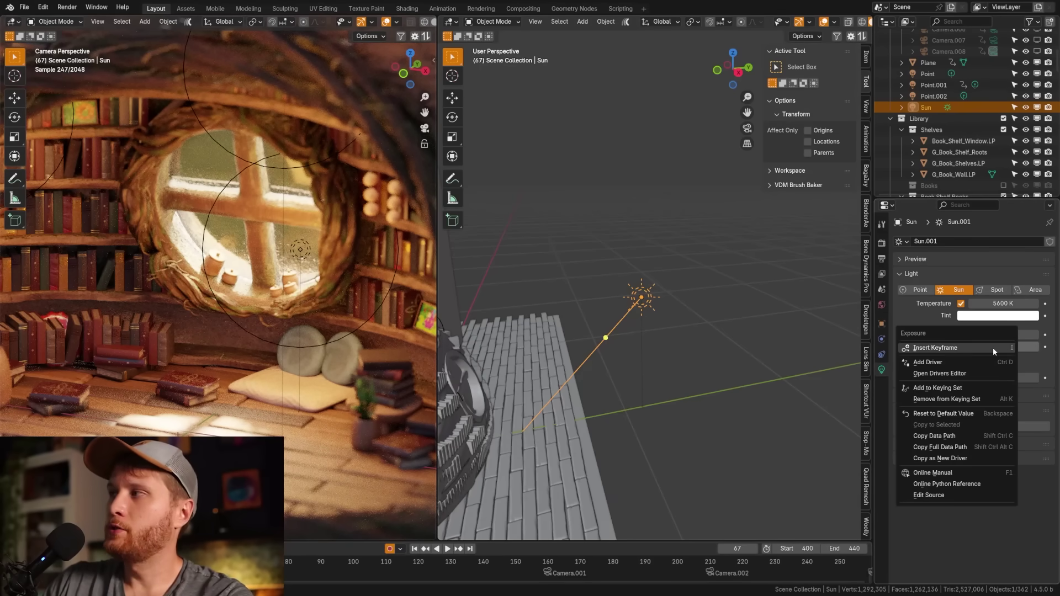
{"action": "left_click", "coordinate": [976, 458]}
Paste the Sun exposure driver onto the Exposure of Point.002 and Point.001.
{"action": "left_click", "coordinate": [939, 96]}
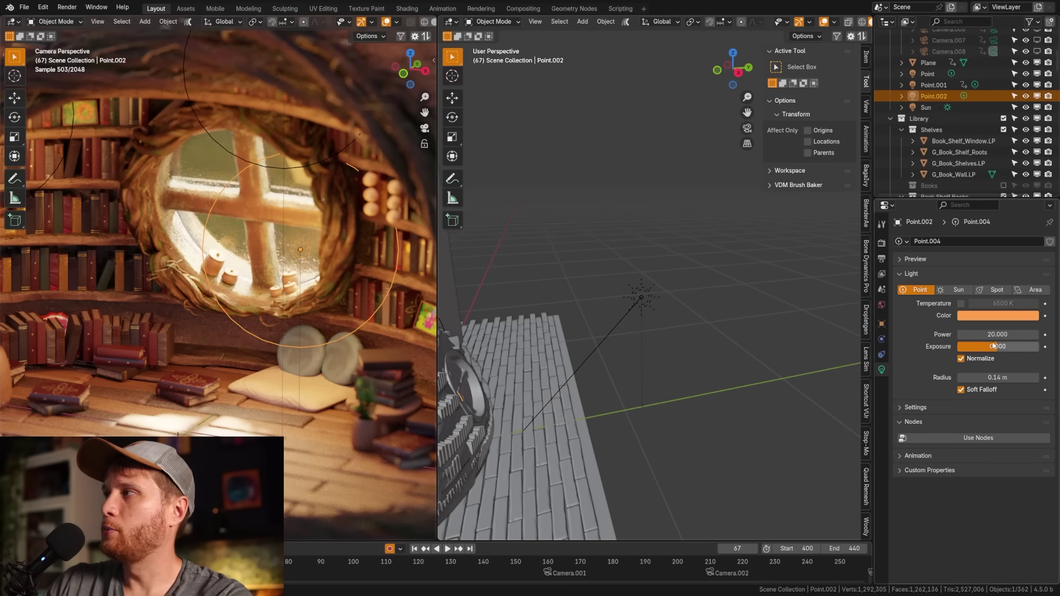
{"action": "right_click", "coordinate": [975, 346]}
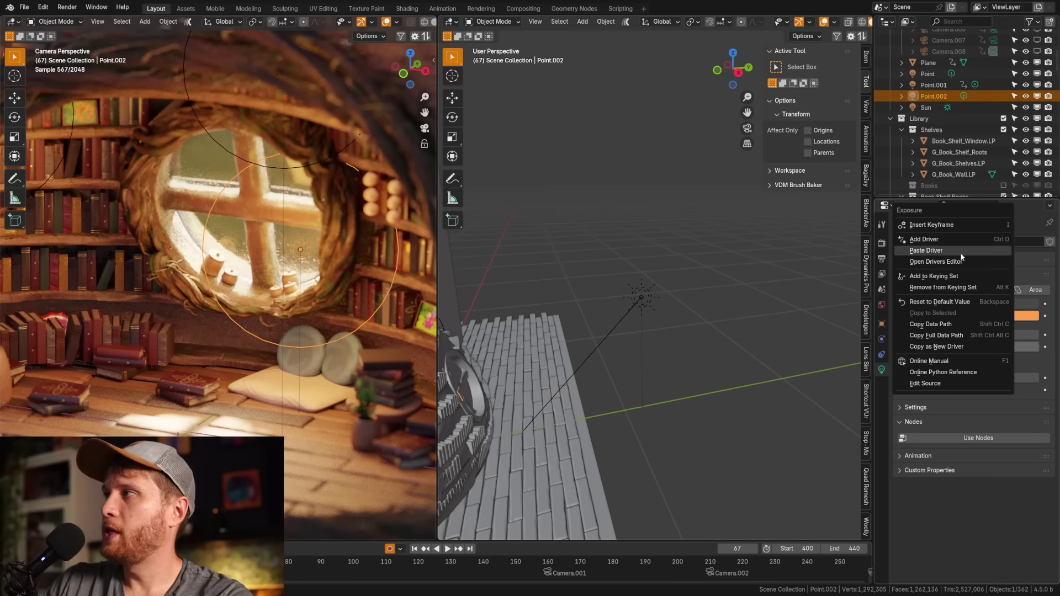
{"action": "left_click", "coordinate": [927, 250]}
{"action": "left_click", "coordinate": [934, 85]}
{"action": "right_click", "coordinate": [980, 347]}
{"action": "left_click", "coordinate": [980, 346]}
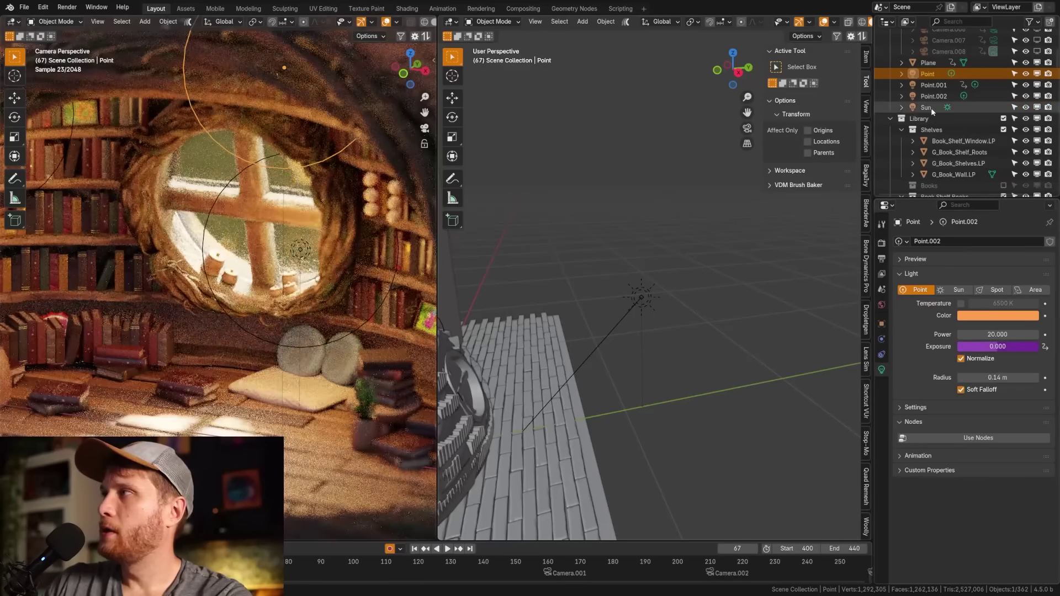
Vary the Sun's Exposure to test the driven point lights, then set it back to 0.
{"action": "left_click", "coordinate": [927, 107]}
{"action": "left_click_drag", "start_coordinate": [1000, 352], "coordinate": [1027, 351]}
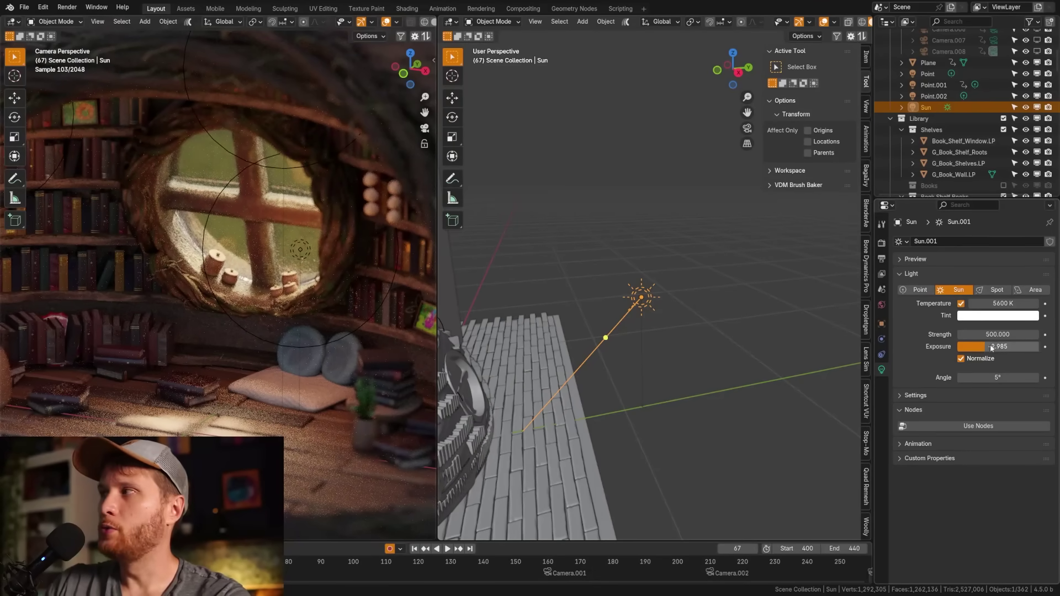
{"action": "left_click", "coordinate": [1027, 352]}
{"action": "type", "text": "0"}
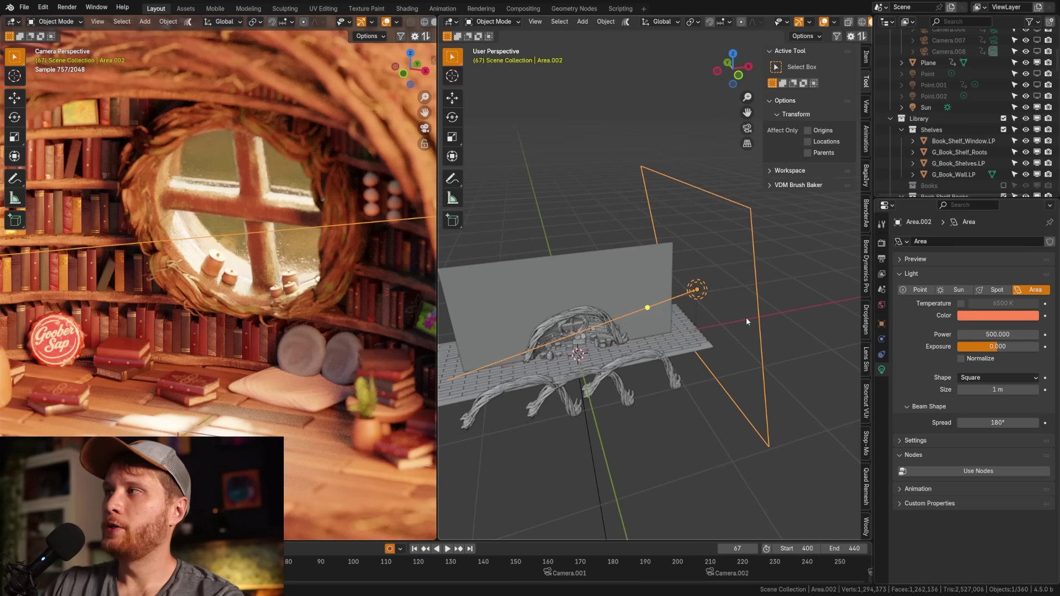
Toggle Area.002's viewport visibility and scale the area light down.
{"action": "middle_click_drag", "start_coordinate": [697, 313], "coordinate": [725, 340]}
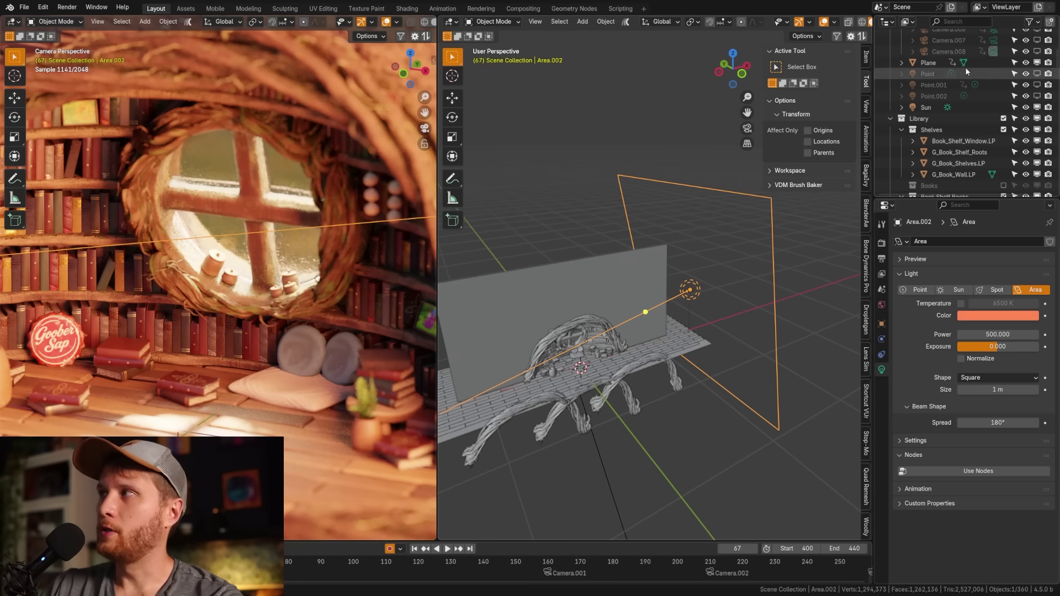
{"action": "scroll", "coordinate": [1025, 107], "scroll_direction": "down", "scroll_amount": 15}
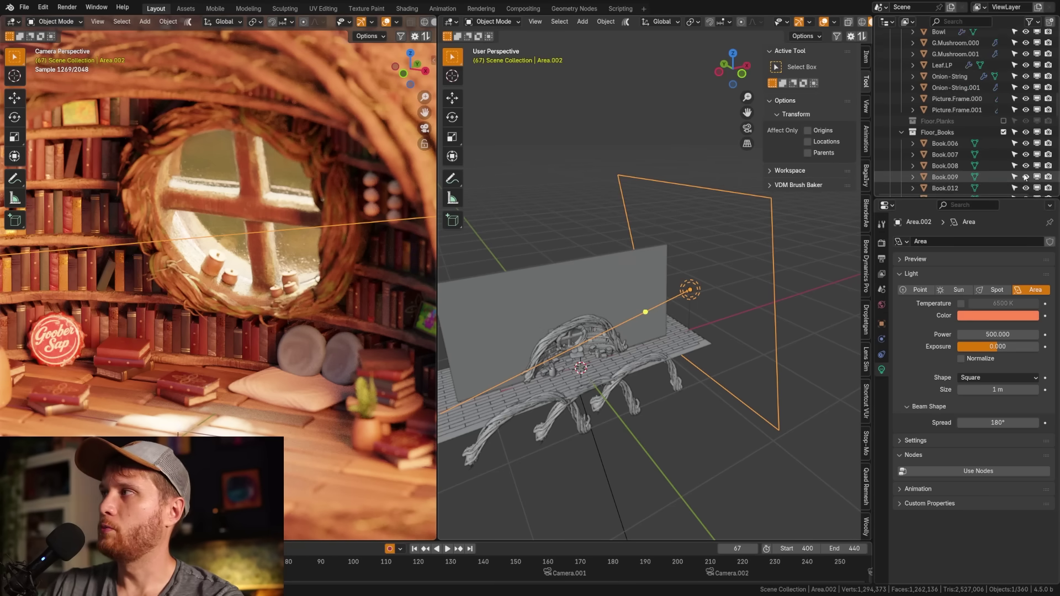
{"action": "left_click", "coordinate": [1037, 158]}
{"action": "left_click", "coordinate": [1037, 158]}
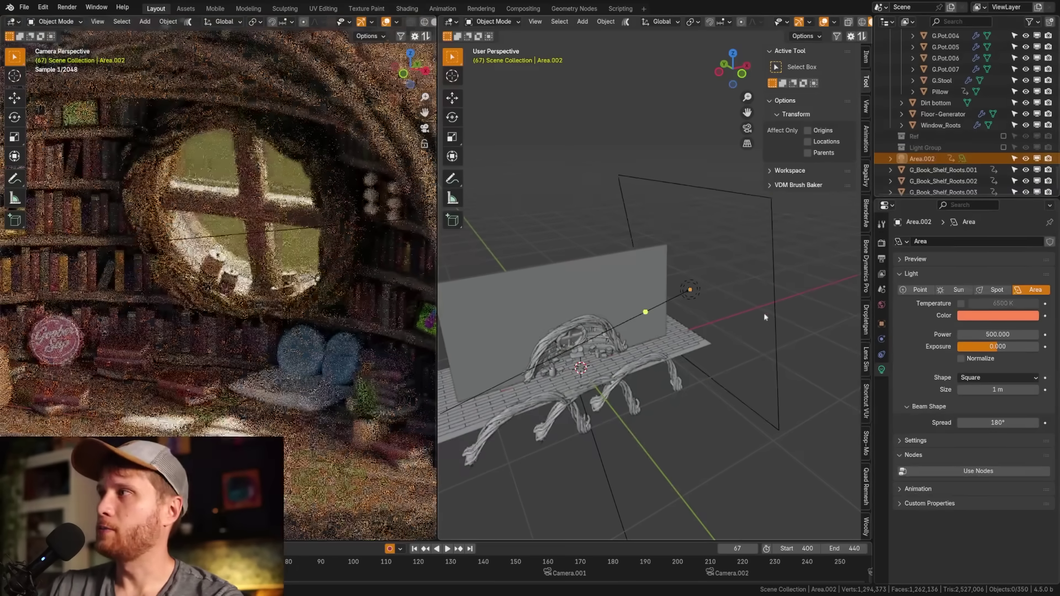
{"action": "key", "text": "s"}
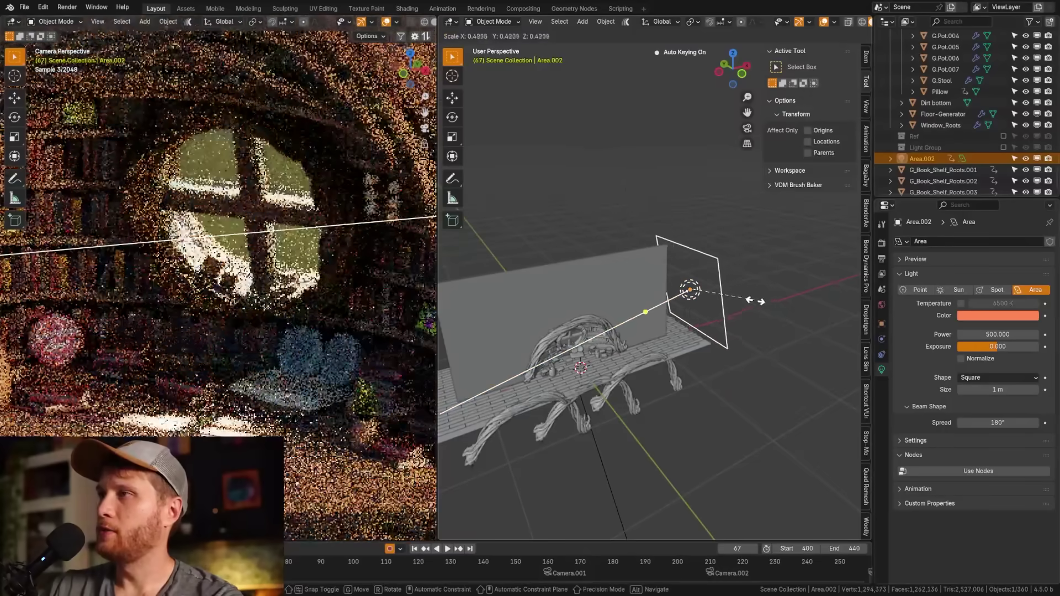
{"action": "left_click", "coordinate": [746, 297]}
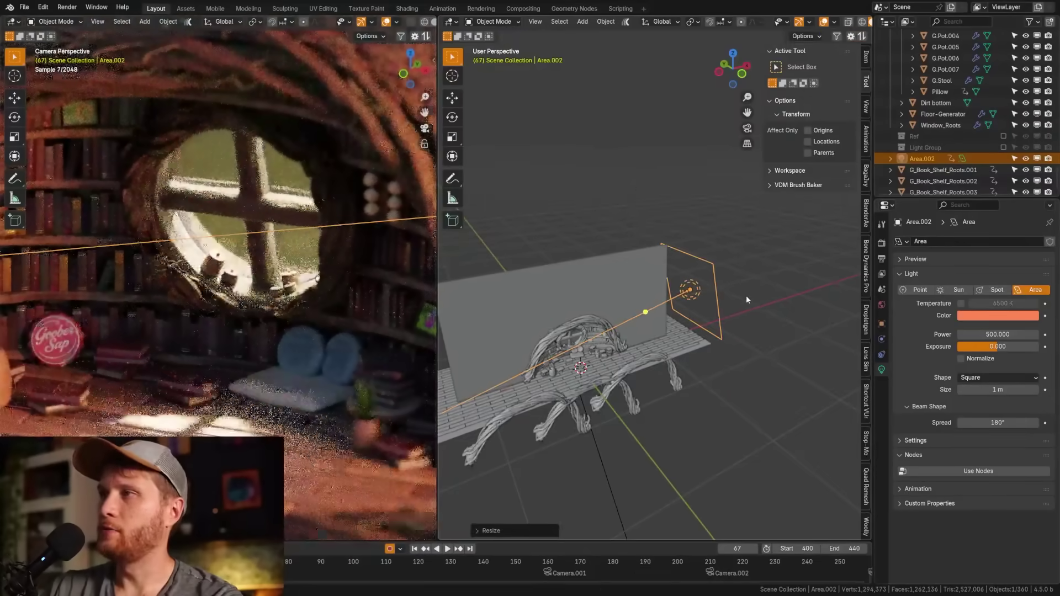
{"action": "key", "text": "s"}
{"action": "key", "text": "Return"}
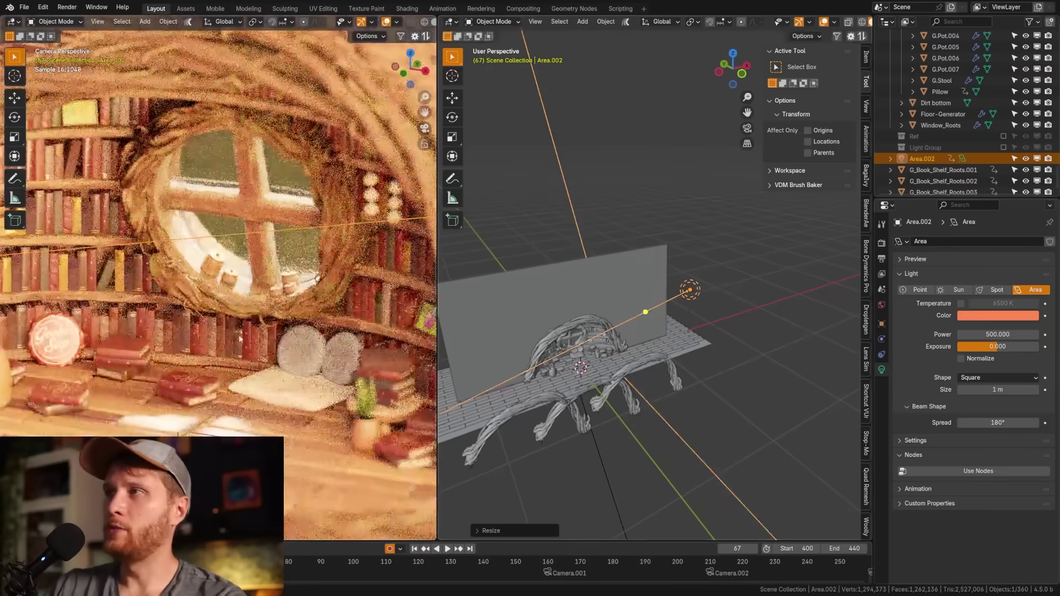
Enable Normalize on Area.002, rescale it, and set its Power to 1500.
{"action": "left_click", "coordinate": [961, 359]}
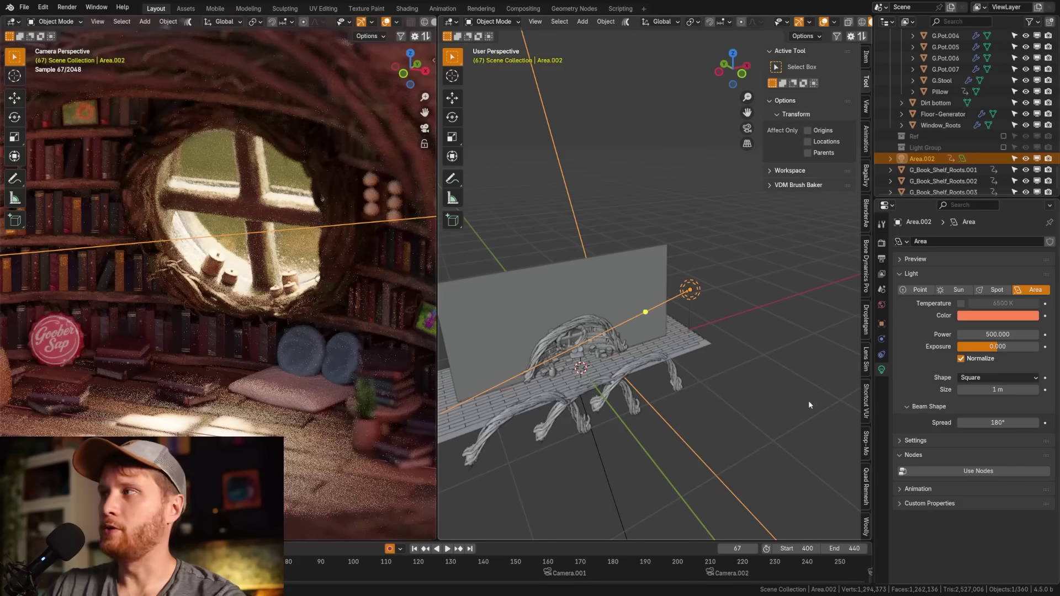
{"action": "key", "text": "s"}
{"action": "left_click", "coordinate": [756, 331]}
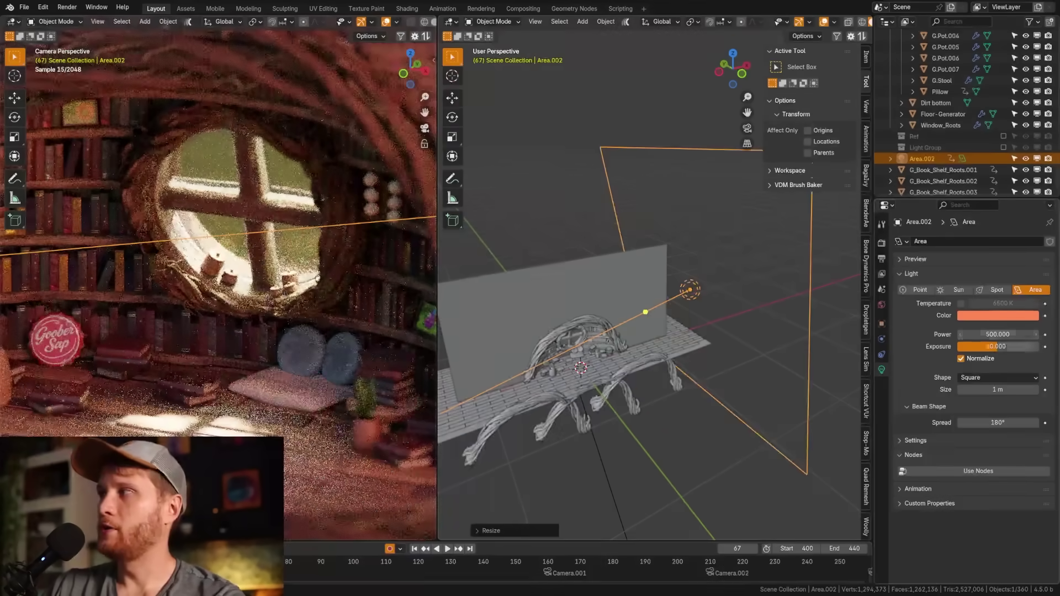
{"action": "left_click", "coordinate": [991, 335]}
{"action": "type", "text": "1500"}
{"action": "key", "text": "Return"}
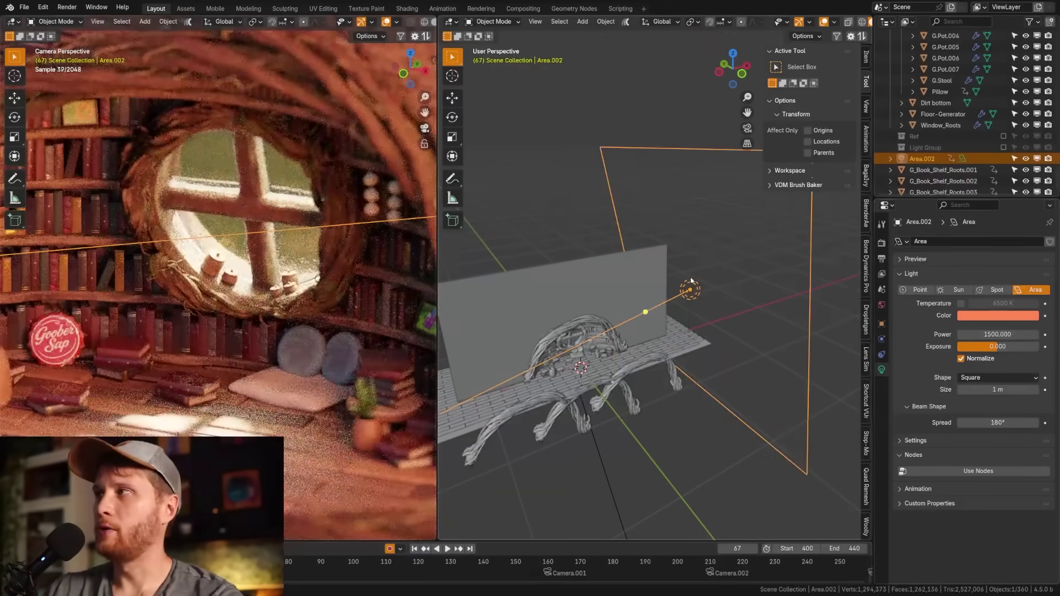
{"action": "key", "text": "s"}
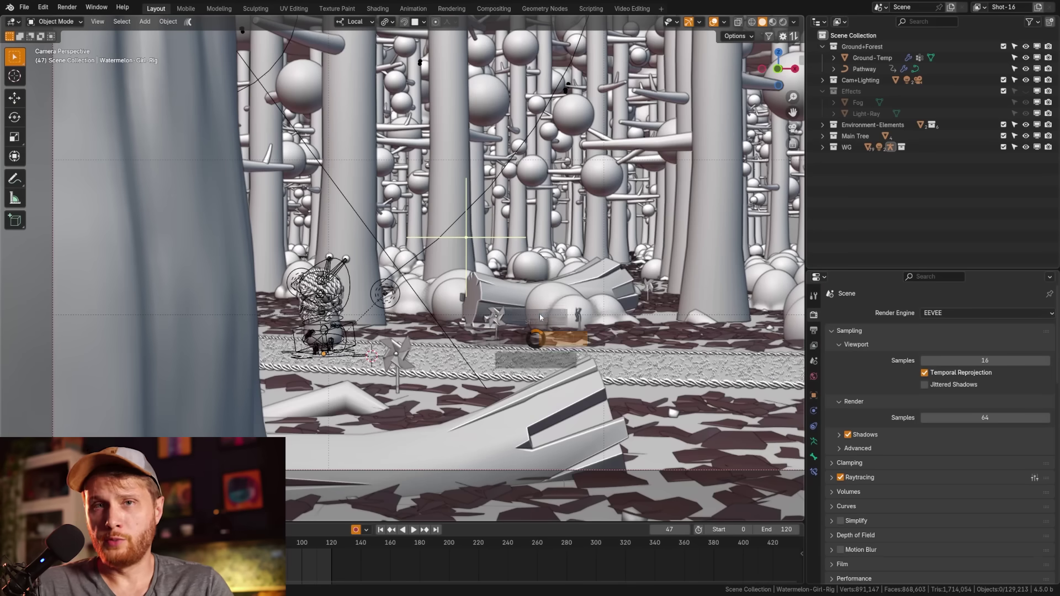
Render the forest view, enable the robot's Subdivision viewport toggle, and hide overlays.
{"action": "left_click", "coordinate": [542, 275]}
{"action": "middle_click_drag", "start_coordinate": [547, 335], "coordinate": [287, 347]}
{"action": "scroll", "coordinate": [287, 347], "scroll_direction": "up", "scroll_amount": 5}
{"action": "middle_click_drag", "start_coordinate": [303, 404], "coordinate": [428, 334]}
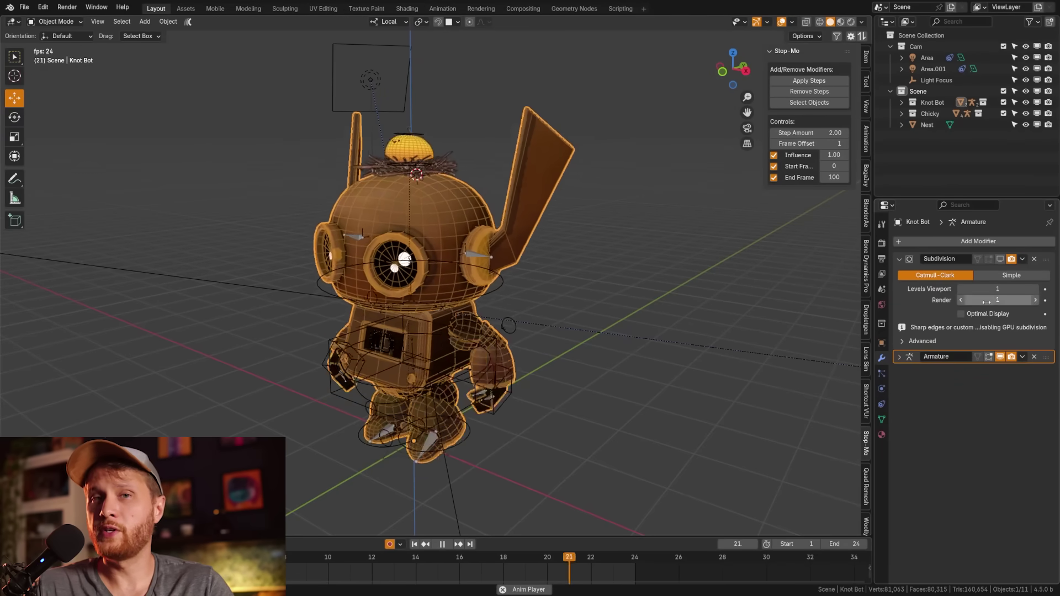
{"action": "left_click", "coordinate": [1000, 259]}
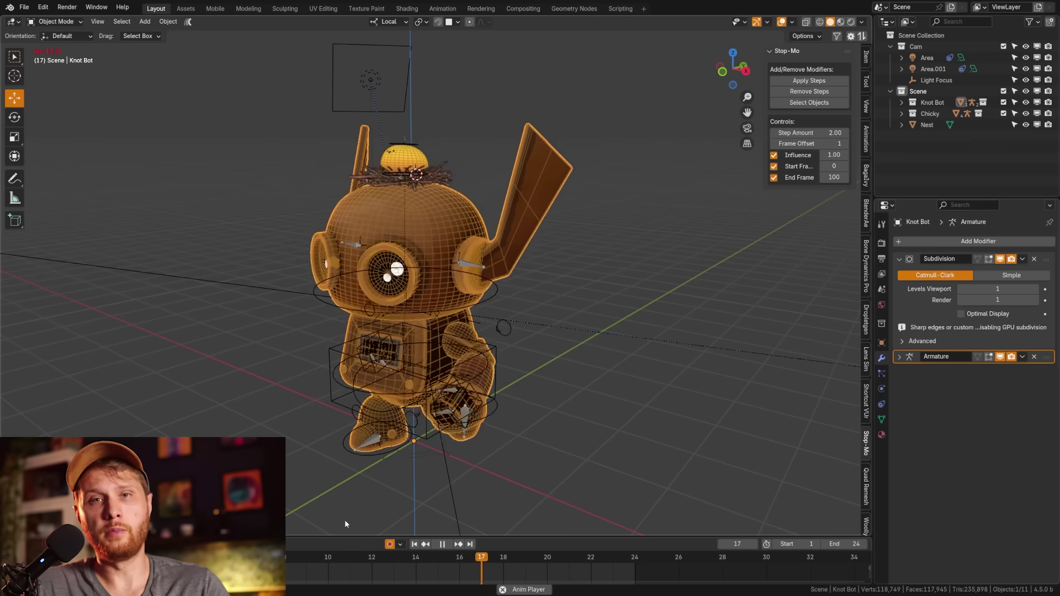
{"action": "key", "text": "shift+alt+z"}
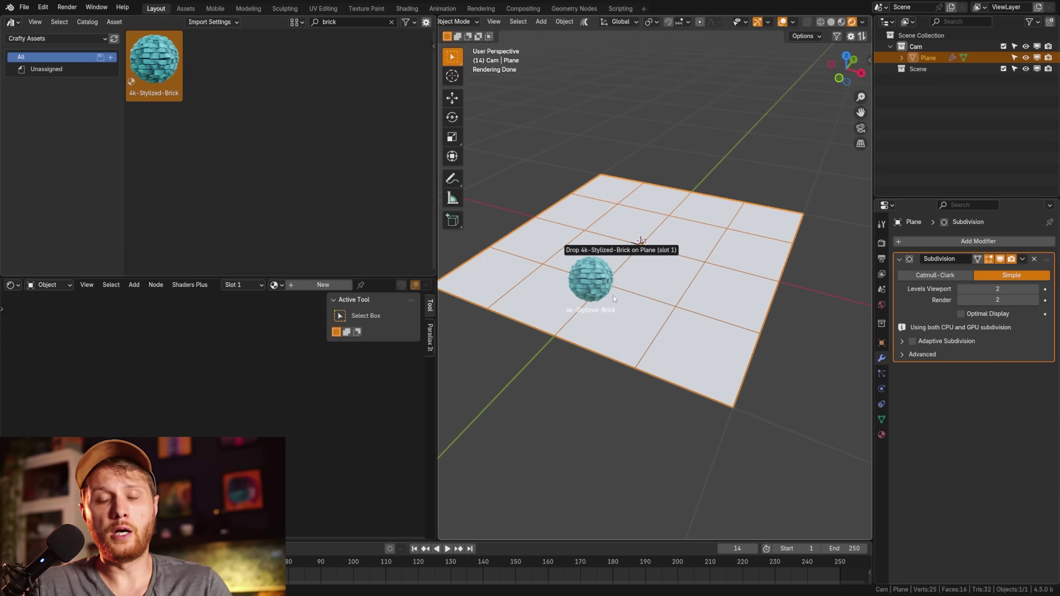
Apply 4k-Stylized-Brick to the plane, enable Adaptive Subdivision, and set Displacement to 0.500.
{"action": "left_click_drag", "start_coordinate": [613, 296], "coordinate": [615, 299]}
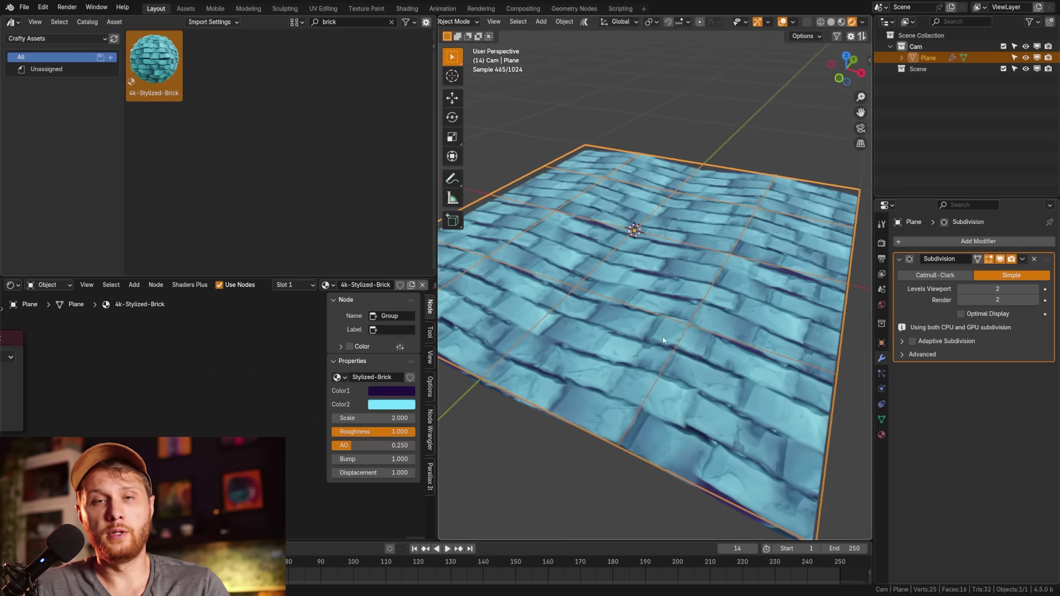
{"action": "mouse_move", "coordinate": [668, 342]}
{"action": "middle_mouse_down"}
{"action": "mouse_move", "coordinate": [699, 349]}
{"action": "mouse_move", "coordinate": [656, 311]}
{"action": "mouse_move", "coordinate": [656, 330]}
{"action": "middle_mouse_up"}
{"action": "left_click", "coordinate": [913, 341]}
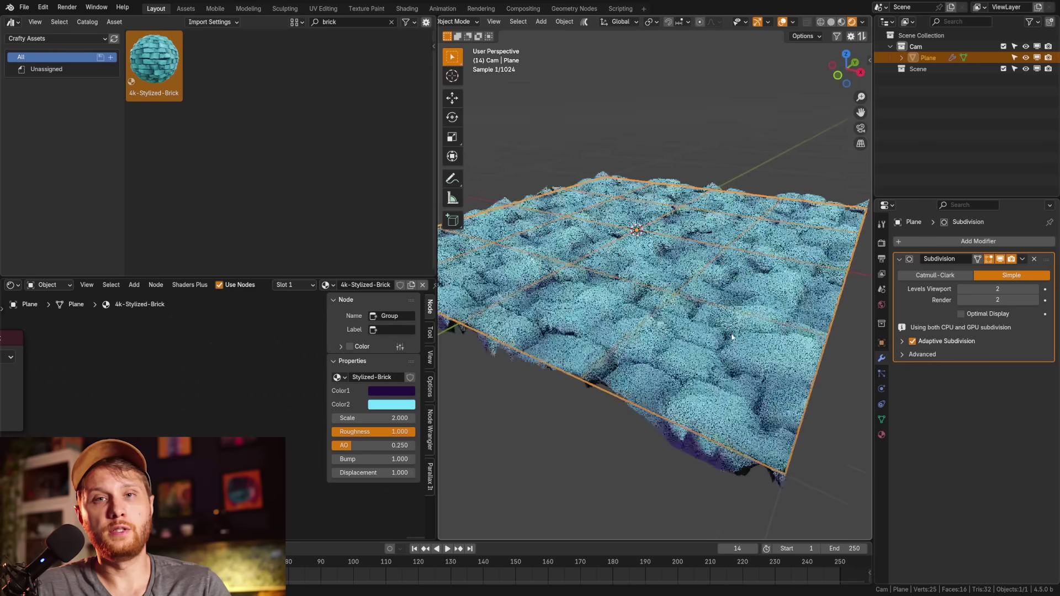
{"action": "scroll", "coordinate": [122, 364], "scroll_direction": "up", "scroll_amount": 4}
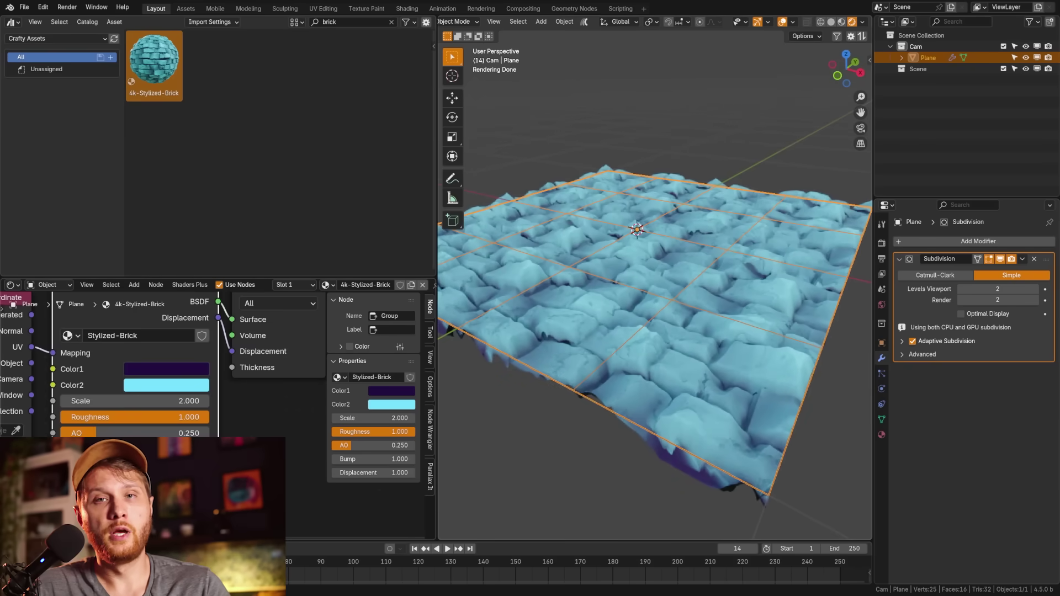
{"action": "left_click_drag", "start_coordinate": [373, 473], "coordinate": [354, 473]}
{"action": "scroll", "coordinate": [615, 303], "scroll_direction": "up", "scroll_amount": 5}
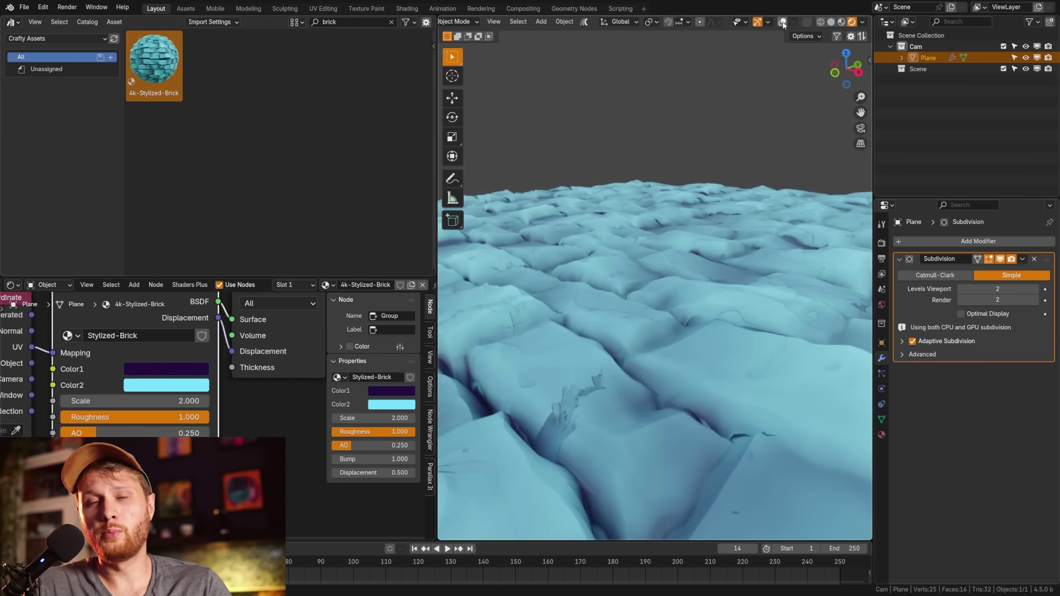
{"action": "middle_click_drag", "start_coordinate": [619, 276], "coordinate": [698, 310]}
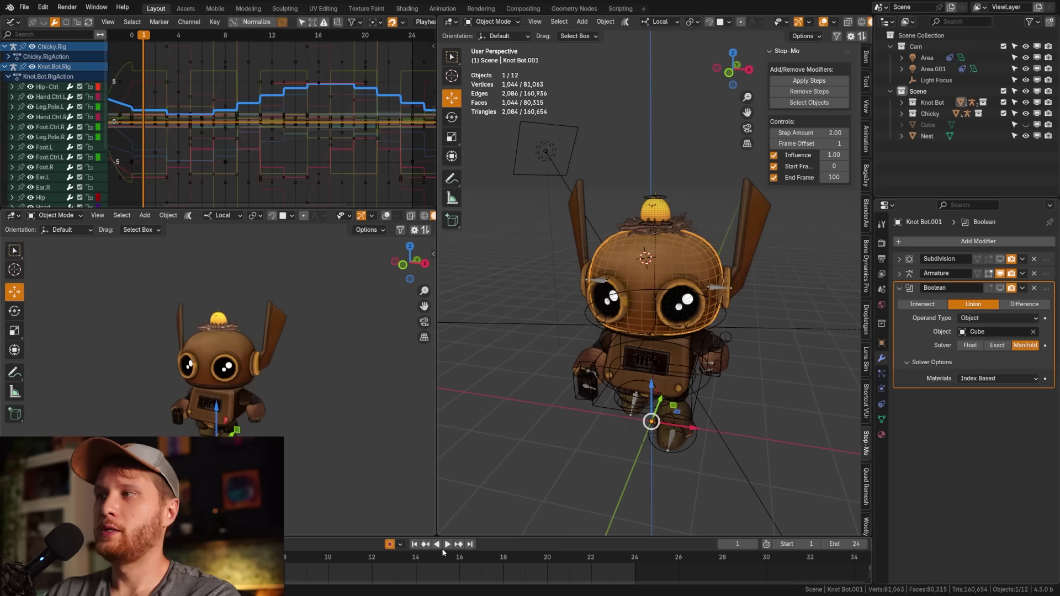
Play the robot animation and toggle the Cube's visibility to view the boolean union.
{"action": "left_click", "coordinate": [448, 545]}
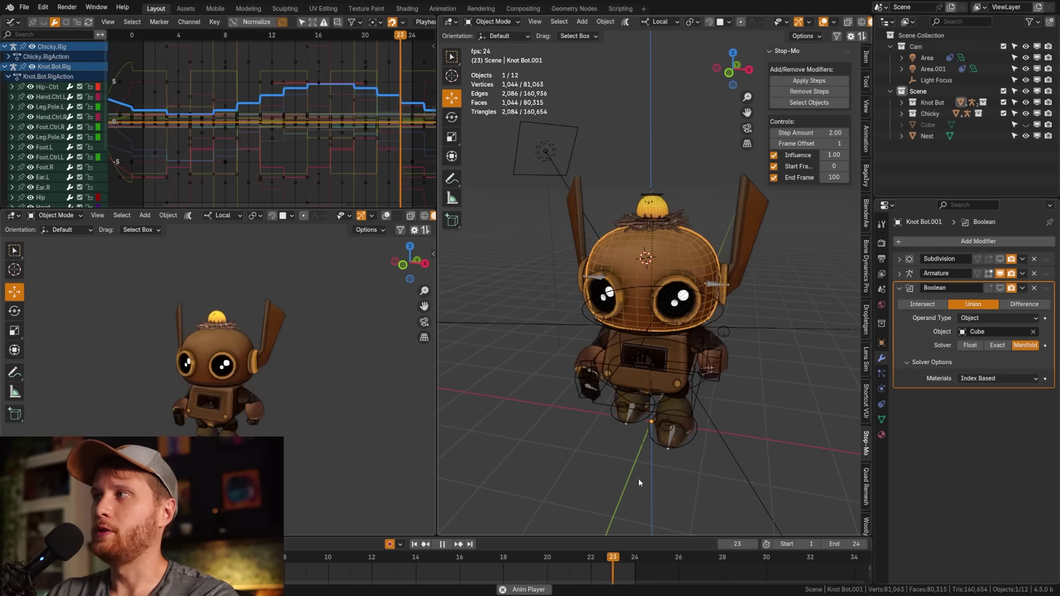
{"action": "scroll", "coordinate": [647, 466], "scroll_direction": "up", "scroll_amount": 3}
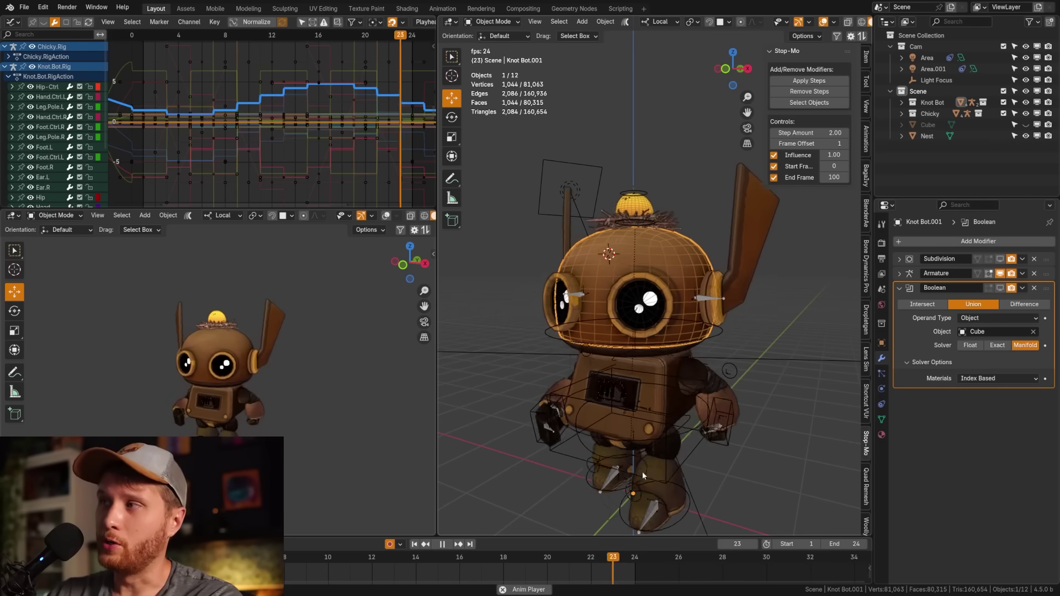
{"action": "left_click", "coordinate": [444, 545]}
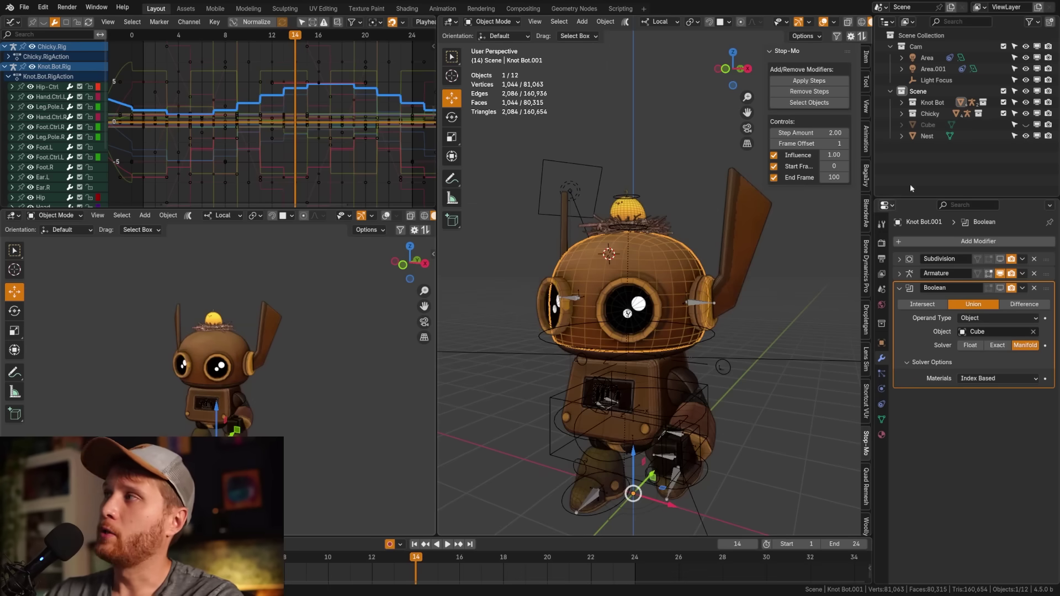
{"action": "left_click", "coordinate": [1026, 125]}
{"action": "left_click", "coordinate": [1025, 125]}
{"action": "key", "text": "shift+Left"}
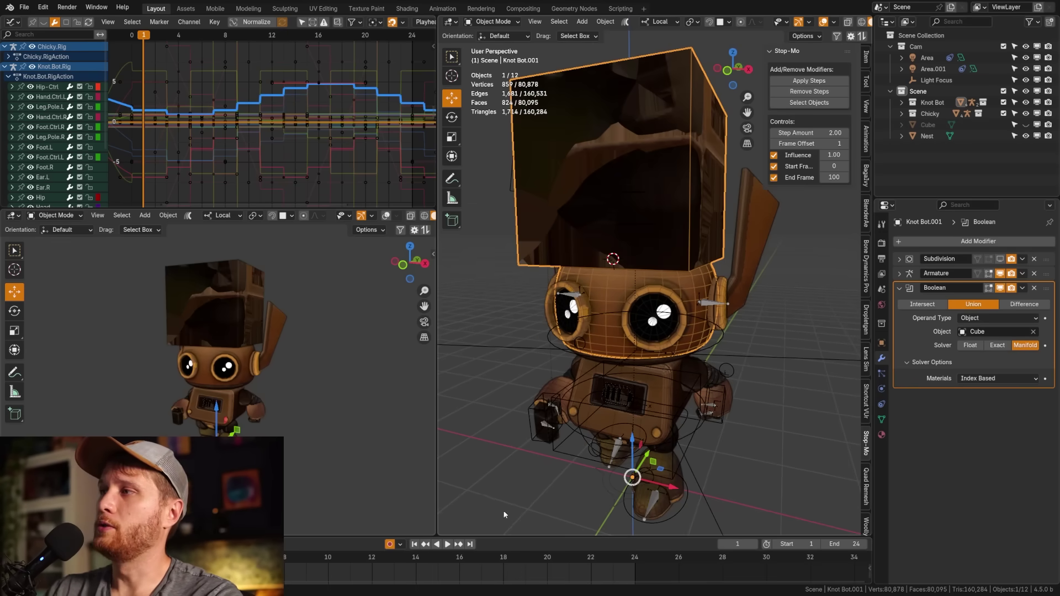
{"action": "left_click", "coordinate": [447, 545]}
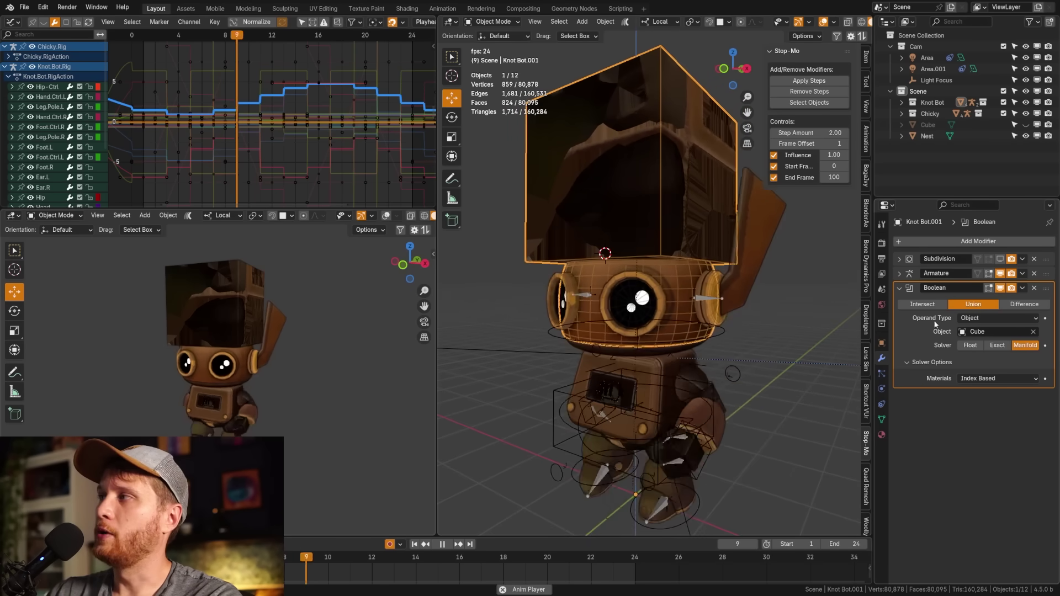
Switch the Boolean operation from Intersect to Union to Difference, inspecting the hollowed head.
{"action": "left_click", "coordinate": [928, 305]}
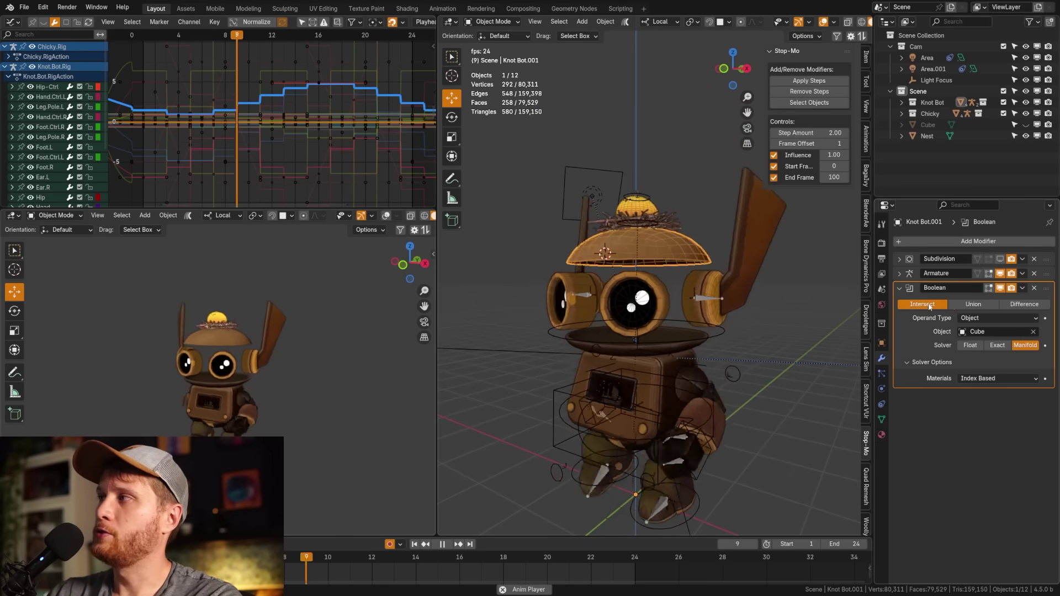
{"action": "left_click", "coordinate": [993, 305]}
{"action": "left_click", "coordinate": [1024, 304]}
{"action": "middle_click_drag", "start_coordinate": [635, 342], "coordinate": [515, 309]}
{"action": "scroll", "coordinate": [678, 315], "scroll_direction": "up", "scroll_amount": 3}
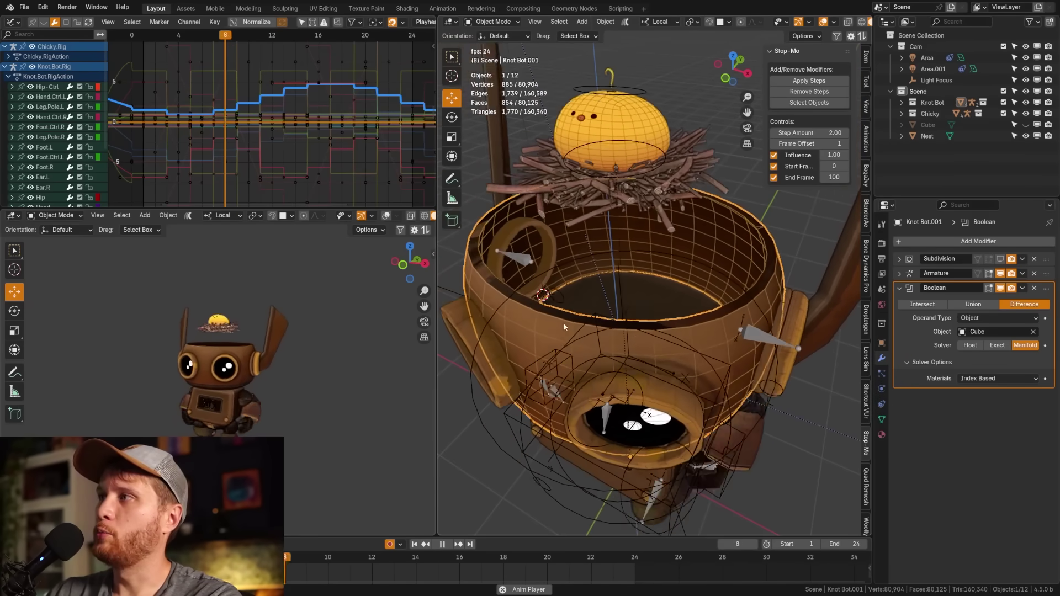
{"action": "middle_click_drag", "start_coordinate": [626, 370], "coordinate": [520, 479]}
{"action": "left_click", "coordinate": [445, 545]}
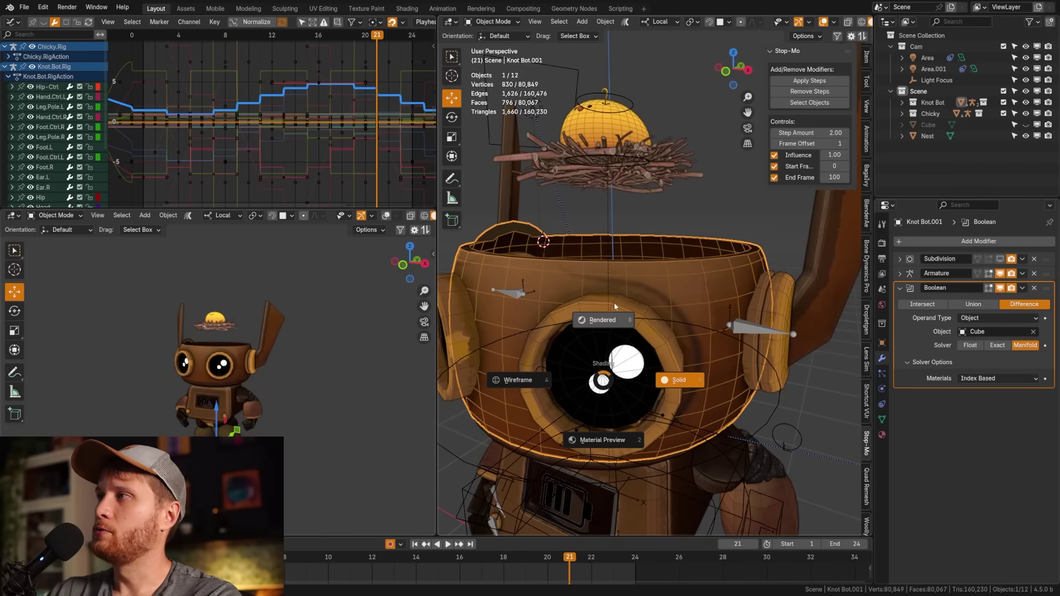
Switch the viewport to Rendered shading and orbit to a low frontal view of the head.
{"action": "left_click", "coordinate": [614, 308]}
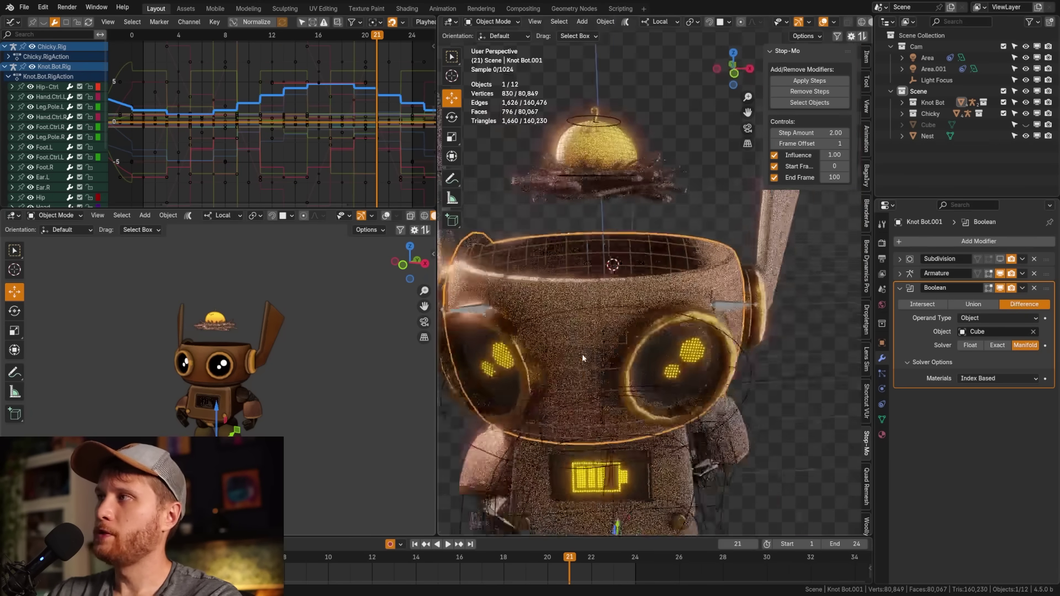
{"action": "middle_click_drag", "start_coordinate": [556, 344], "coordinate": [576, 388]}
{"action": "middle_click_drag", "start_coordinate": [720, 402], "coordinate": [703, 376]}
Remove all of the head's material slots in the Material tab, then inspect the head and eye.
{"action": "left_click", "coordinate": [882, 435]}
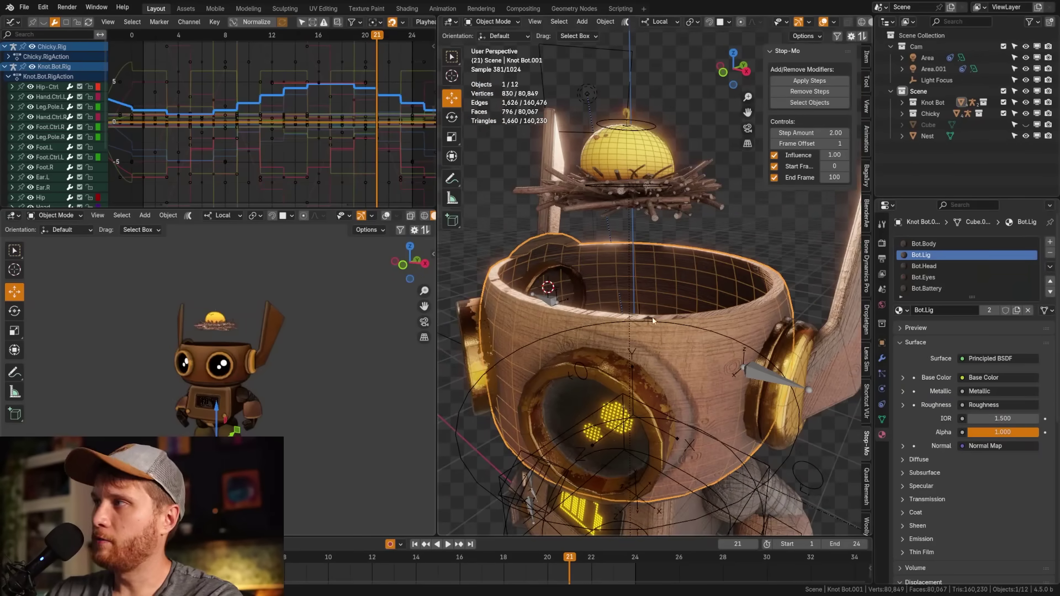
{"action": "left_click", "coordinate": [1050, 253]}
{"action": "left_click", "coordinate": [1050, 253]}
{"action": "left_click", "coordinate": [1050, 253]}
{"action": "left_click", "coordinate": [1050, 253]}
{"action": "left_click", "coordinate": [1051, 253]}
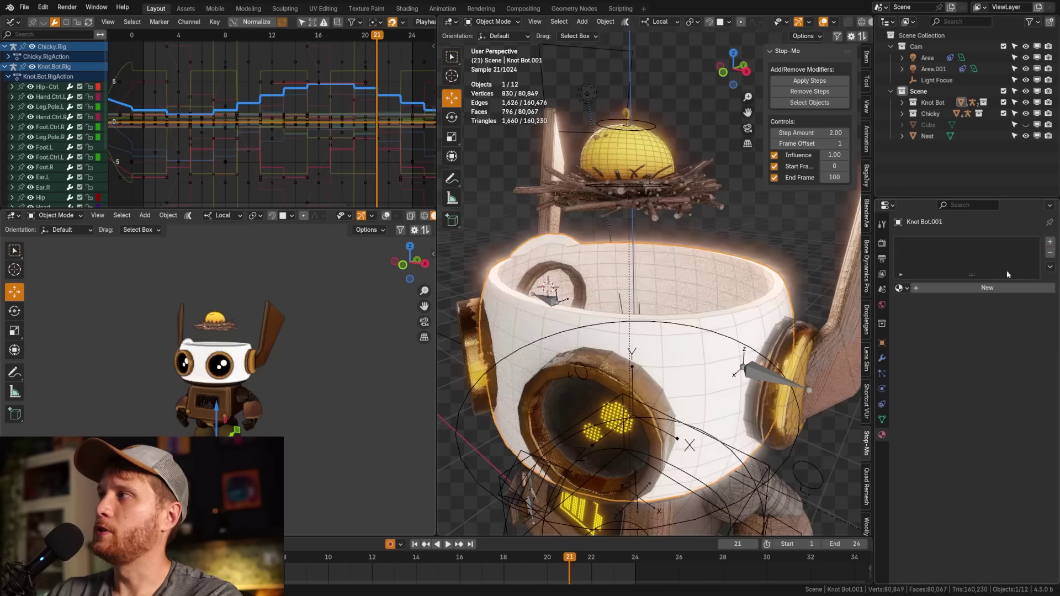
{"action": "middle_click_drag", "start_coordinate": [722, 372], "coordinate": [658, 361]}
{"action": "scroll", "coordinate": [680, 373], "scroll_direction": "up", "scroll_amount": 4}
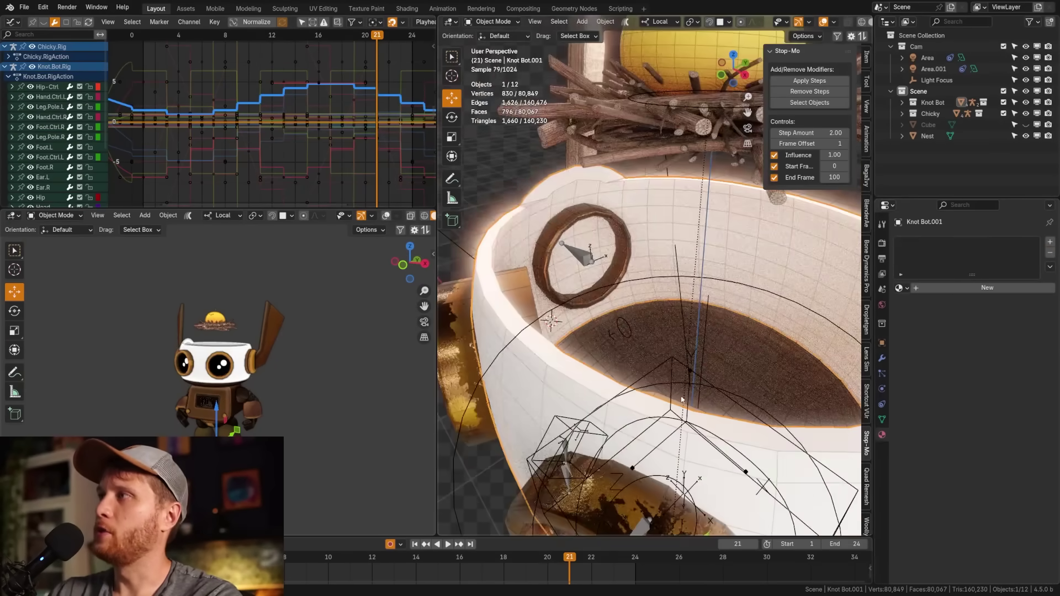
{"action": "middle_click_drag", "start_coordinate": [682, 399], "coordinate": [602, 338]}
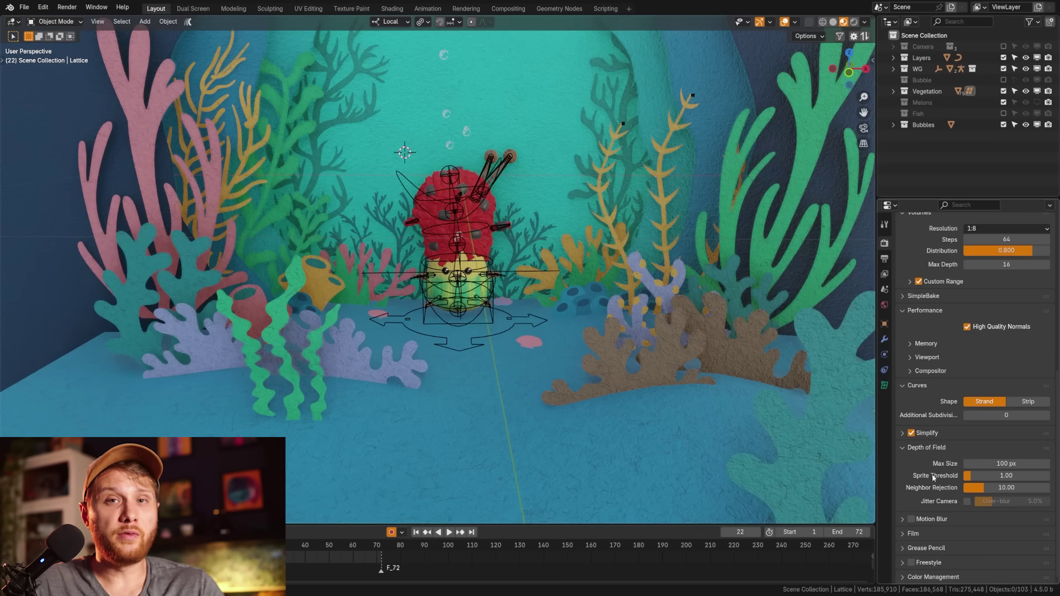
Set Raytracing Resolution to 1:1, expand Screen Tracing, then orbit around the kitchen counter.
{"action": "scroll", "coordinate": [953, 433], "scroll_direction": "up", "scroll_amount": 5}
{"action": "scroll", "coordinate": [953, 433], "scroll_direction": "up", "scroll_amount": 2}
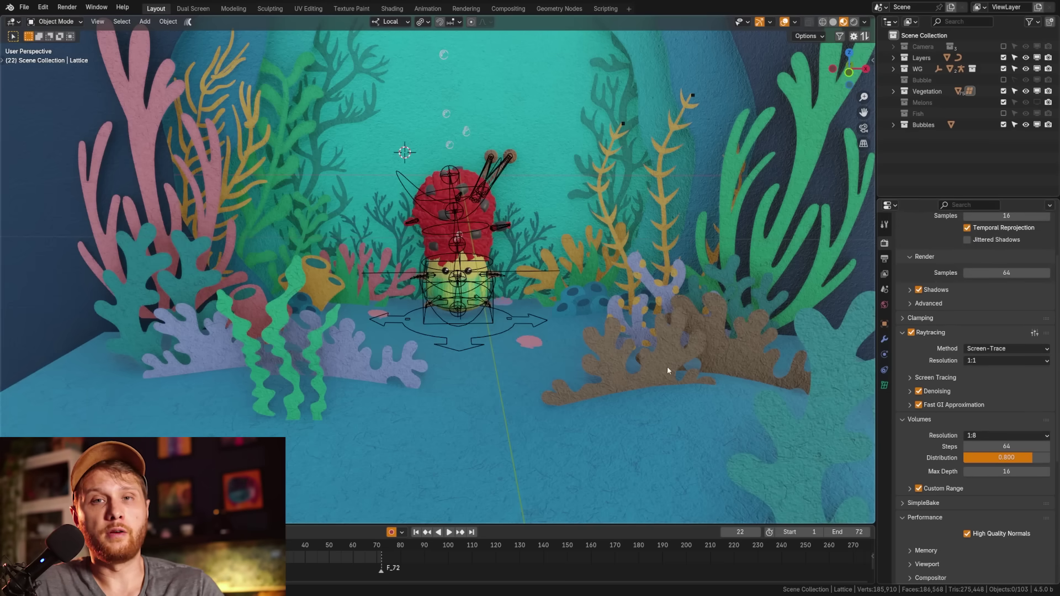
{"action": "scroll", "coordinate": [674, 359], "scroll_direction": "up", "scroll_amount": 5}
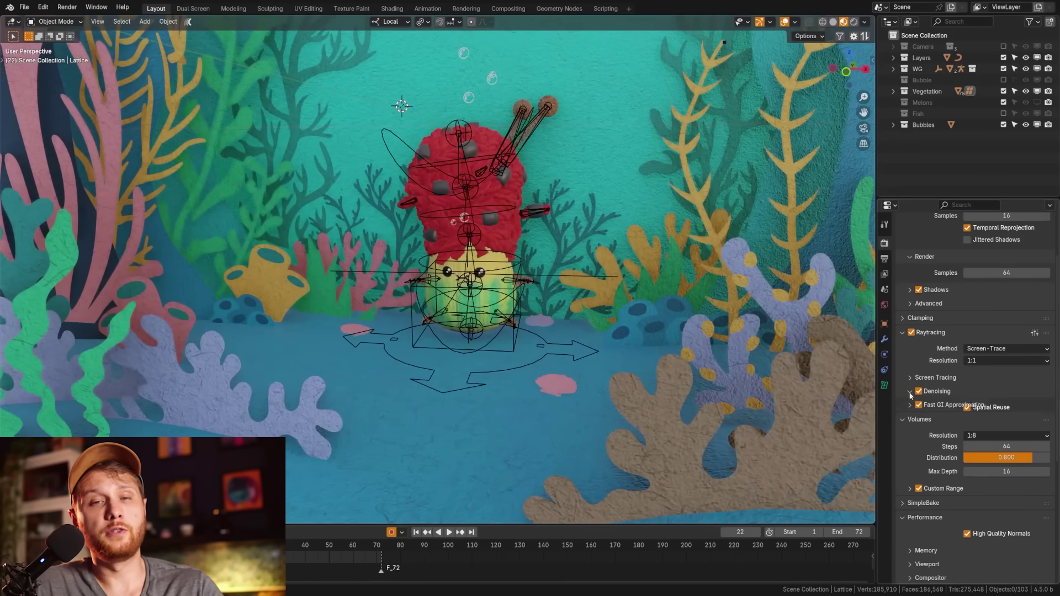
{"action": "left_click", "coordinate": [910, 378]}
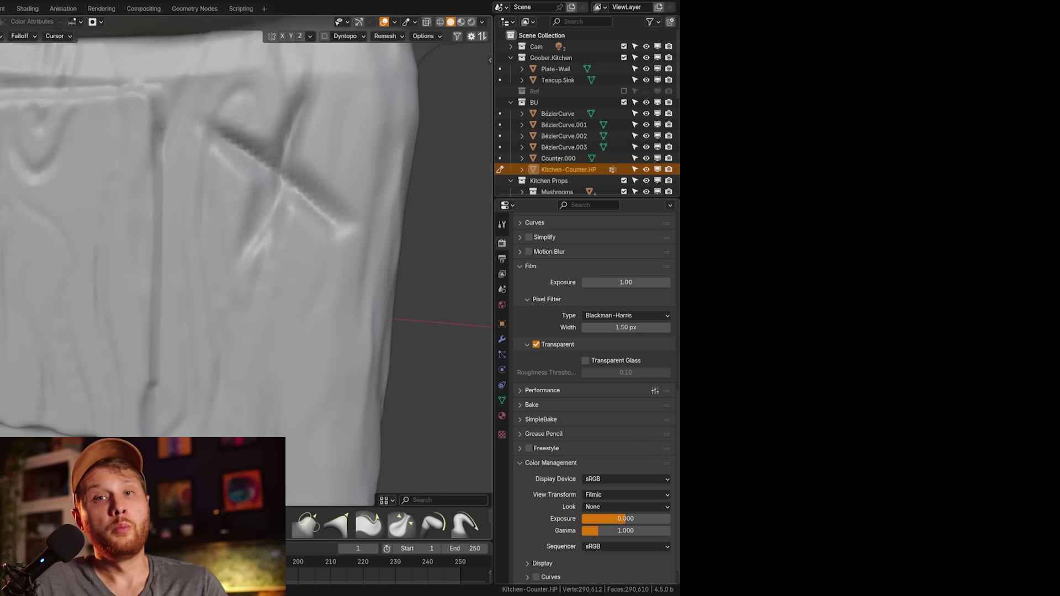
{"action": "scroll", "coordinate": [213, 426], "scroll_direction": "down", "scroll_amount": 10}
{"action": "mouse_move", "coordinate": [213, 425]}
{"action": "middle_mouse_down"}
{"action": "mouse_move", "coordinate": [182, 355]}
{"action": "mouse_move", "coordinate": [118, 307]}
{"action": "middle_mouse_up"}
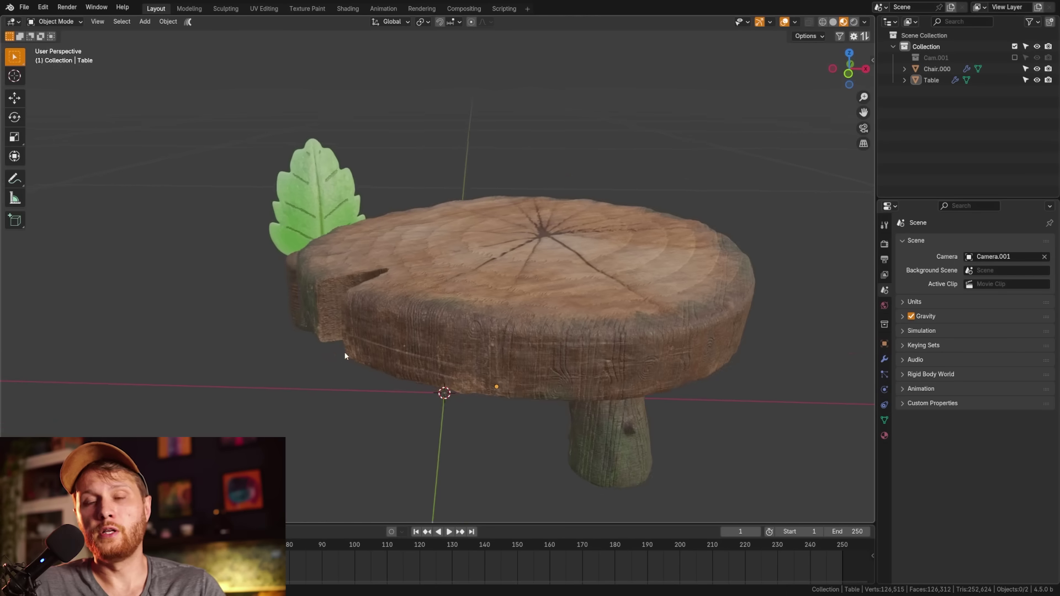
Use the Ctrl+Tab pie to put the wooden table into Edit Mode, then Sculpt Mode.
{"action": "mouse_move", "coordinate": [343, 351]}
{"action": "middle_mouse_down"}
{"action": "mouse_move", "coordinate": [396, 386]}
{"action": "mouse_move", "coordinate": [387, 367]}
{"action": "mouse_move", "coordinate": [392, 380]}
{"action": "middle_mouse_up"}
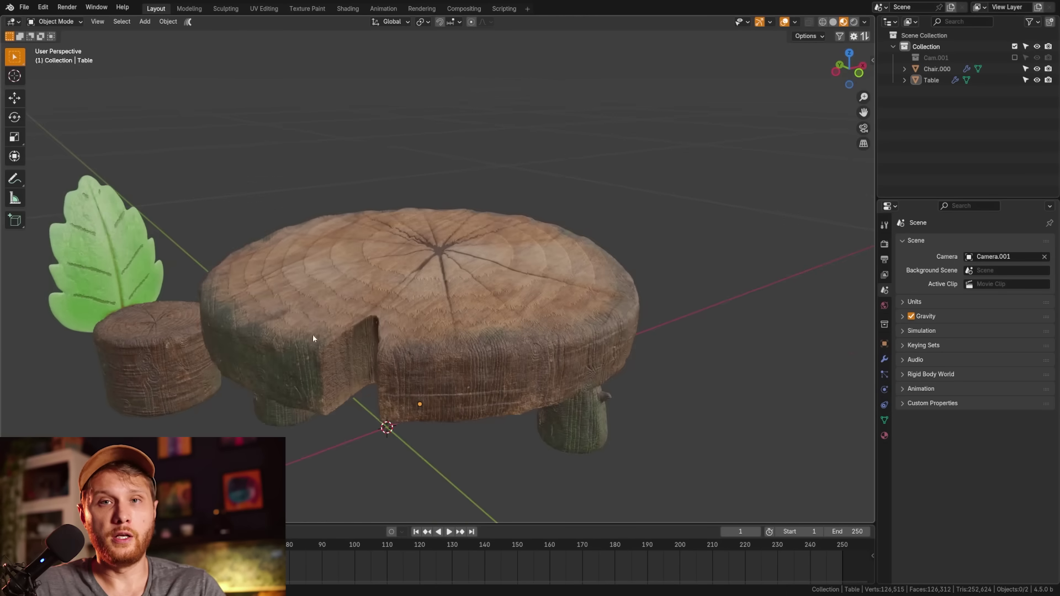
{"action": "left_click", "coordinate": [299, 332]}
{"action": "key", "text": "ctrl+Tab"}
{"action": "left_click", "coordinate": [402, 336]}
{"action": "scroll", "coordinate": [336, 403], "scroll_direction": "up", "scroll_amount": 2}
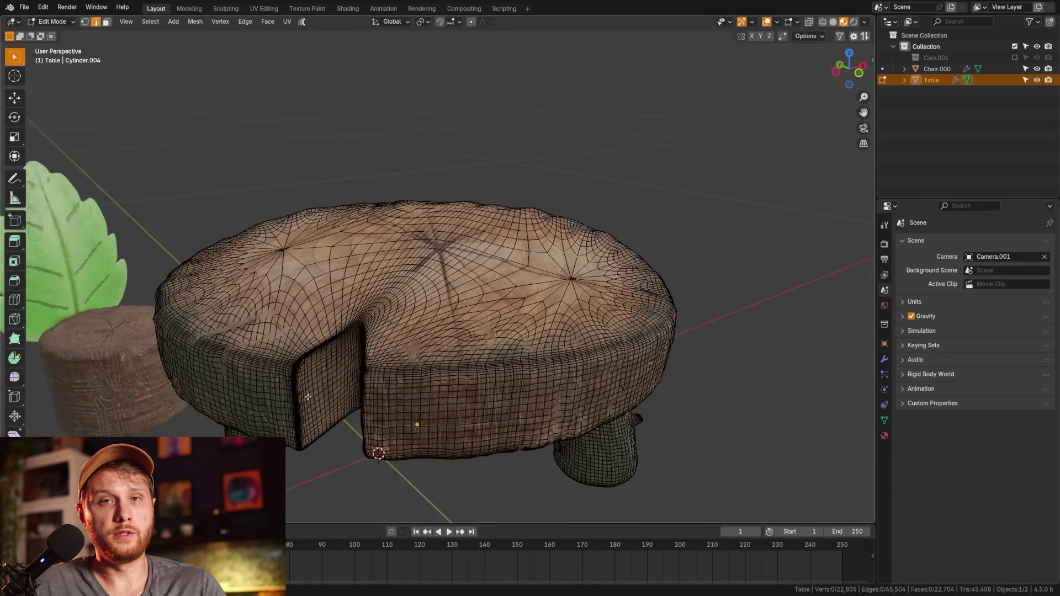
{"action": "key", "text": "ctrl+Tab"}
{"action": "left_click", "coordinate": [419, 416]}
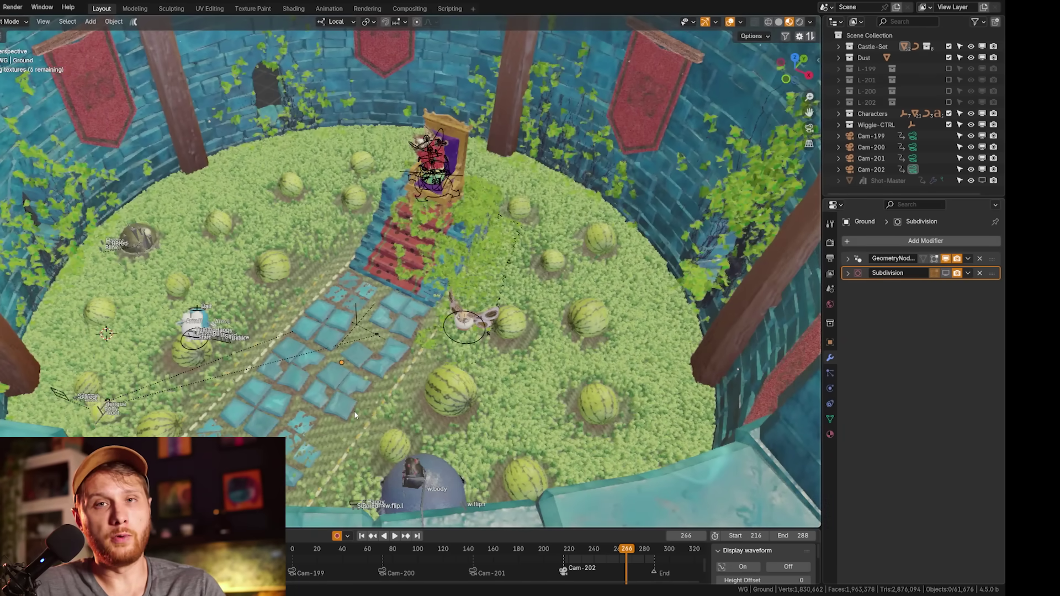
Look around the castle and cardboard-box scenes, then return to the Camera-MS shot with Numpad 0.
{"action": "middle_click_drag", "start_coordinate": [354, 411], "coordinate": [420, 398]}
{"action": "scroll", "coordinate": [387, 331], "scroll_direction": "up", "scroll_amount": 4}
{"action": "scroll", "coordinate": [431, 351], "scroll_direction": "down", "scroll_amount": 4}
{"action": "scroll", "coordinate": [431, 427], "scroll_direction": "down", "scroll_amount": 3}
{"action": "scroll", "coordinate": [432, 426], "scroll_direction": "down", "scroll_amount": 3}
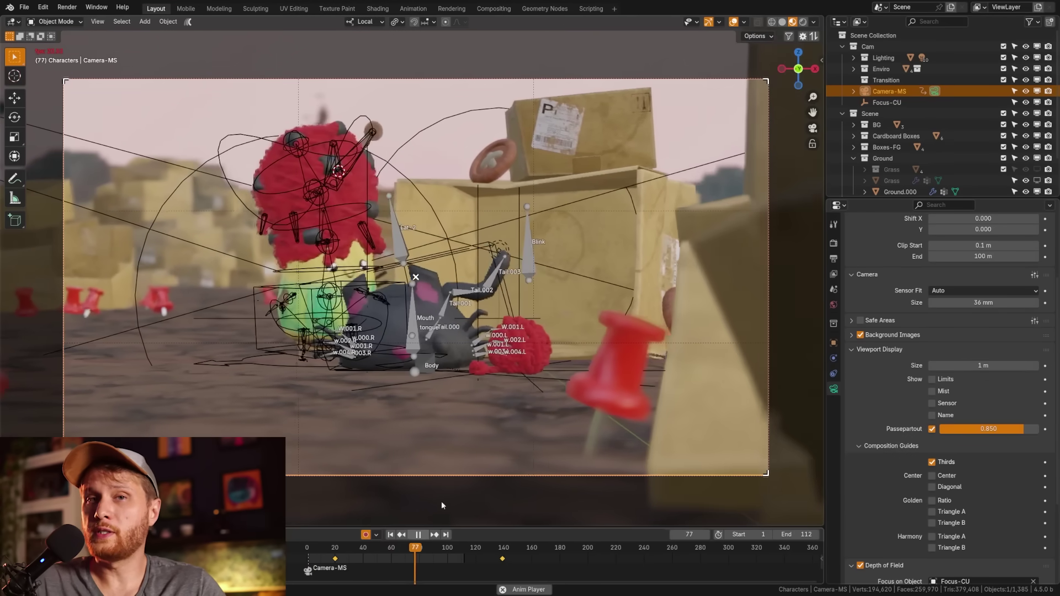
{"action": "scroll", "coordinate": [428, 407], "scroll_direction": "down", "scroll_amount": 3}
{"action": "middle_click_drag", "start_coordinate": [462, 379], "coordinate": [422, 362]}
{"action": "key", "text": "KP_0"}
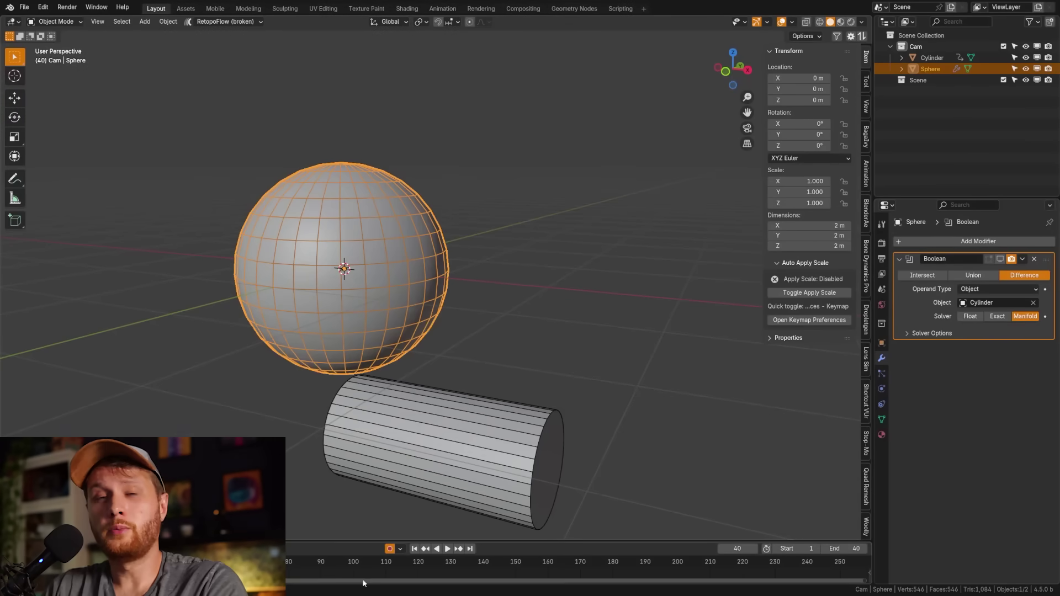
Play the animation and enable the Manifold Boolean's viewport display to show the cut.
{"action": "left_click", "coordinate": [447, 549]}
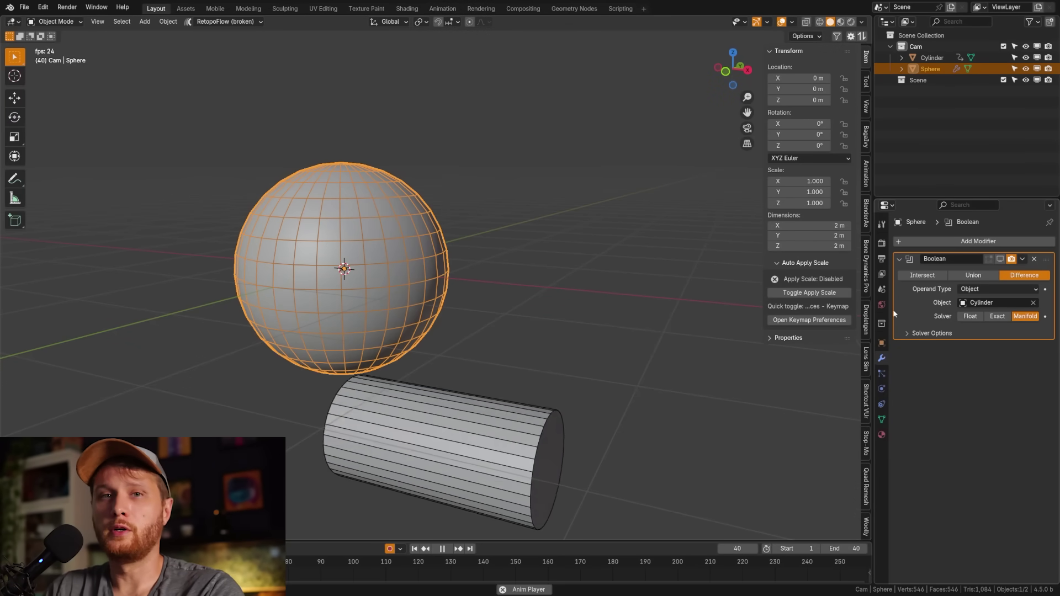
{"action": "left_click", "coordinate": [1000, 258]}
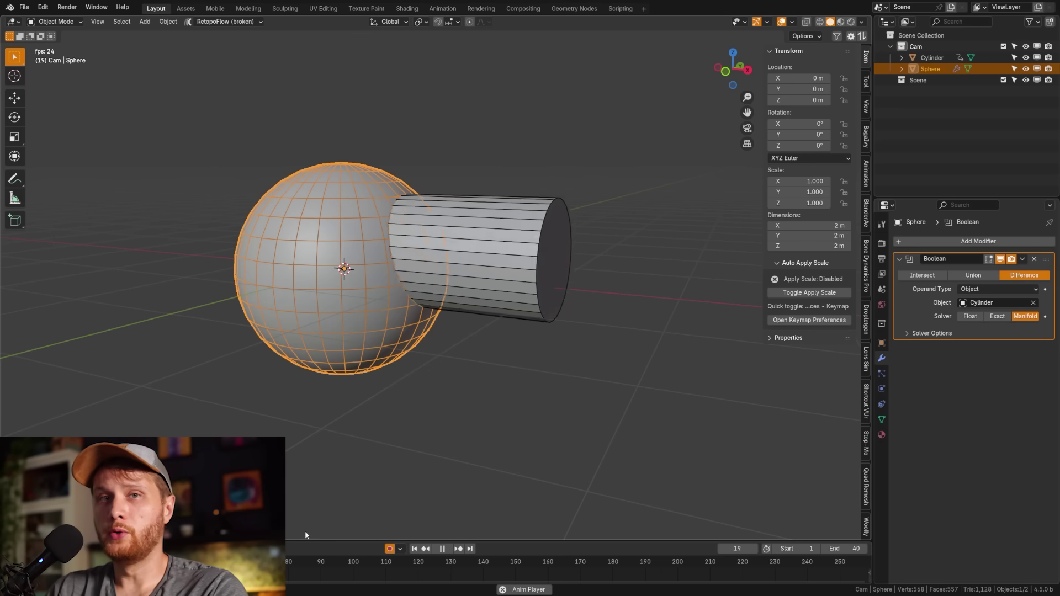
{"action": "key", "text": "space"}
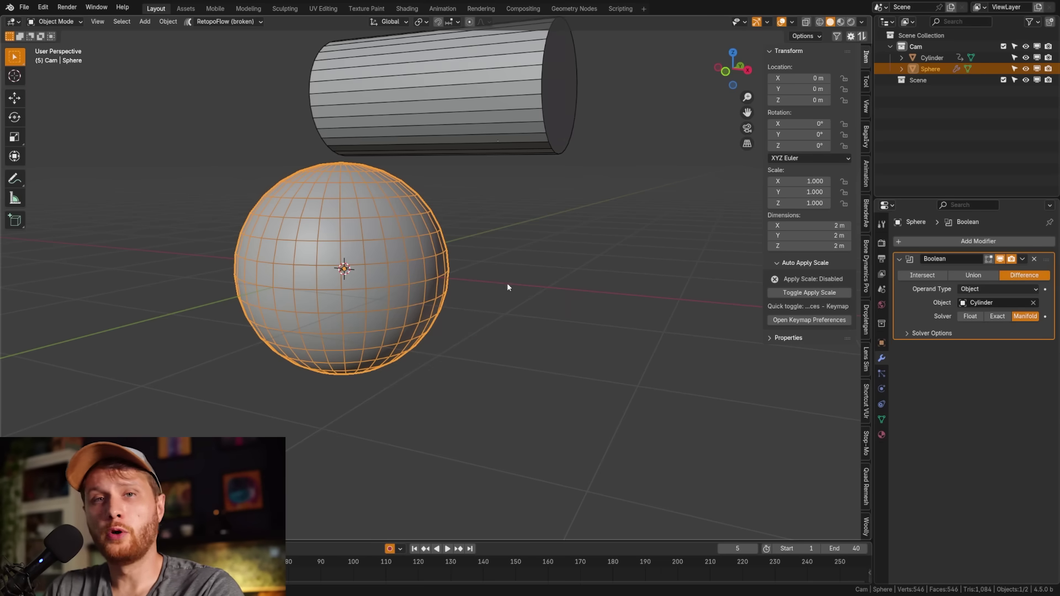
Hide the cylinder and reselect the sphere to view the carved bite.
{"action": "left_click", "coordinate": [494, 117]}
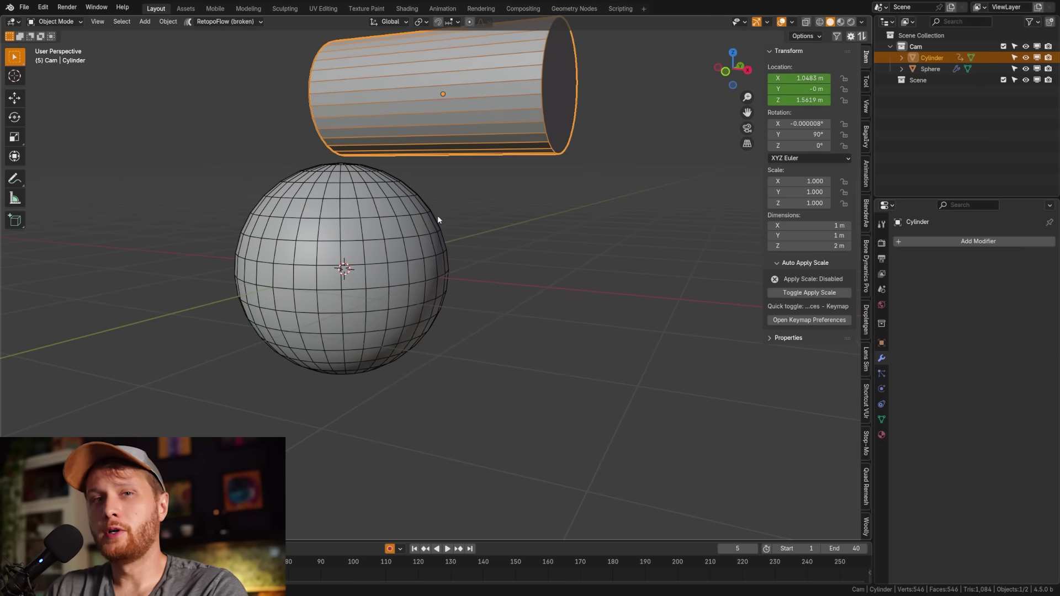
{"action": "key", "text": "h"}
{"action": "left_click", "coordinate": [417, 306]}
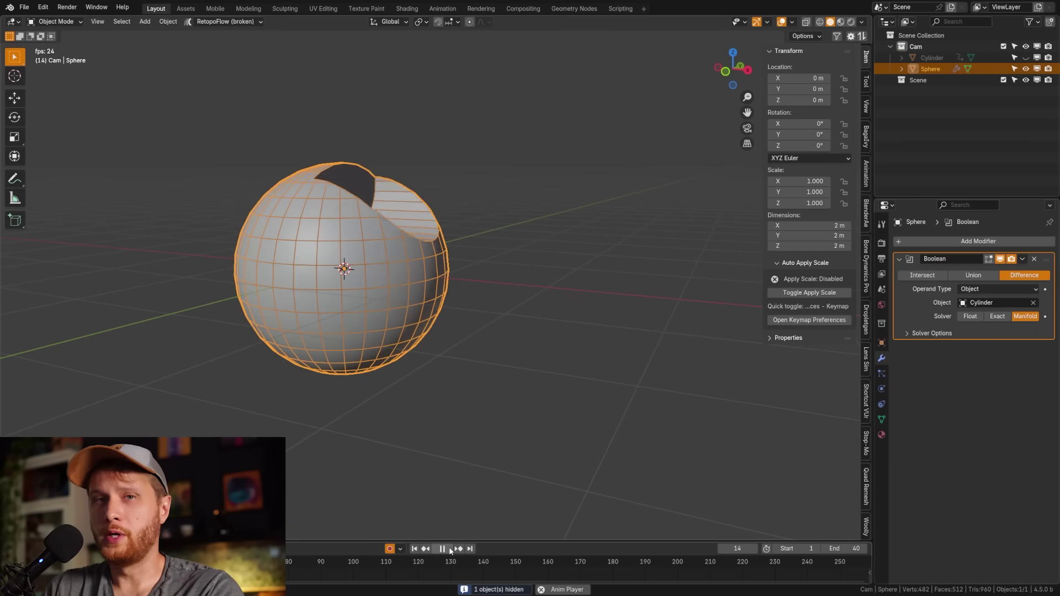
{"action": "middle_click_drag", "start_coordinate": [509, 432], "coordinate": [464, 440]}
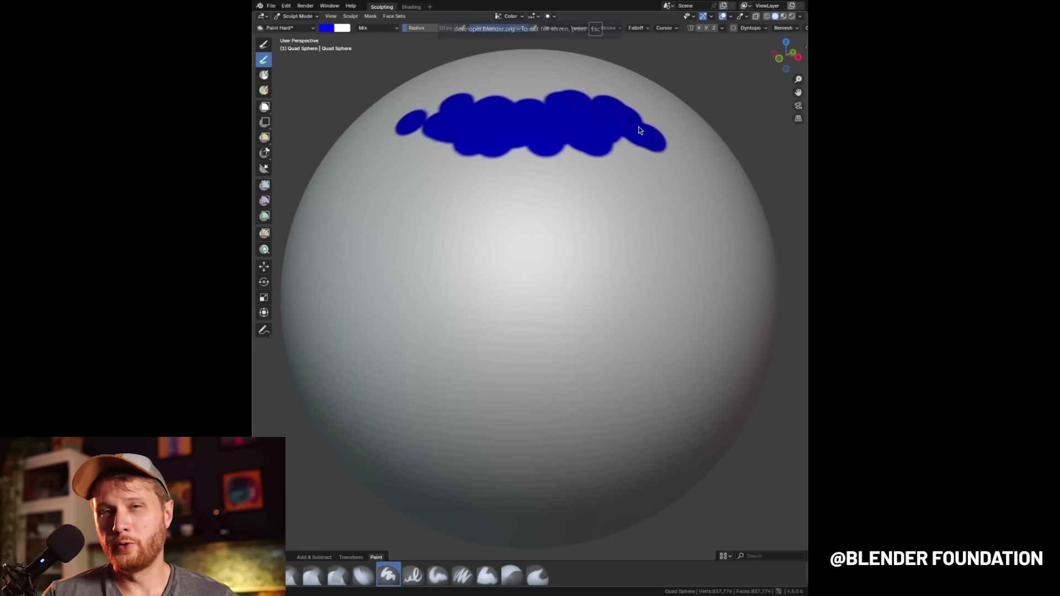
Paint a blue stroke, enable Randomize Color (Hue and Saturation 0.25), then paint a multicoloured stroke below.
{"action": "left_click_drag", "start_coordinate": [421, 212], "coordinate": [662, 218]}
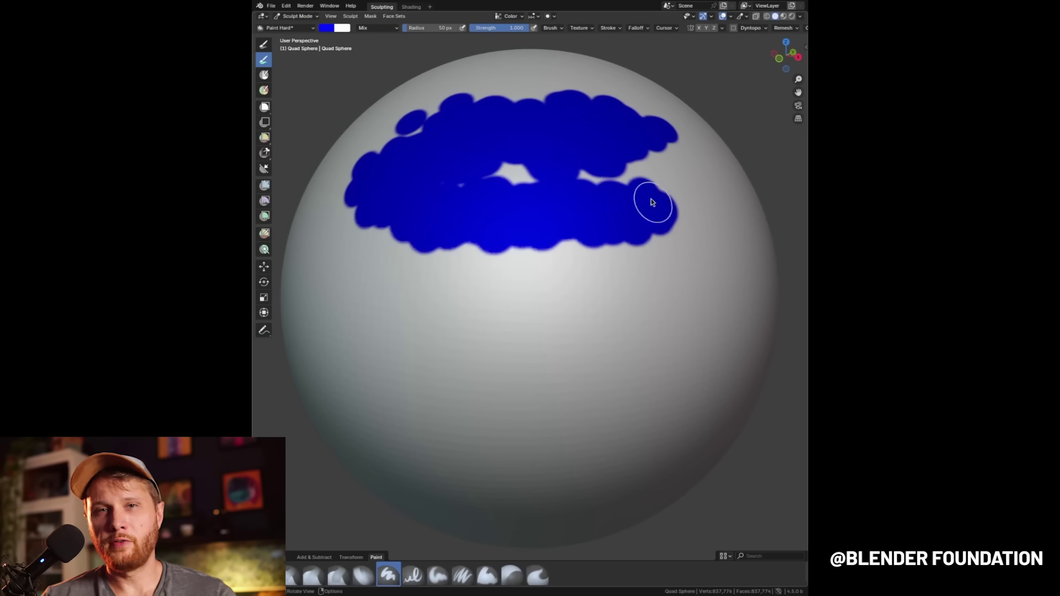
{"action": "left_click", "coordinate": [552, 26]}
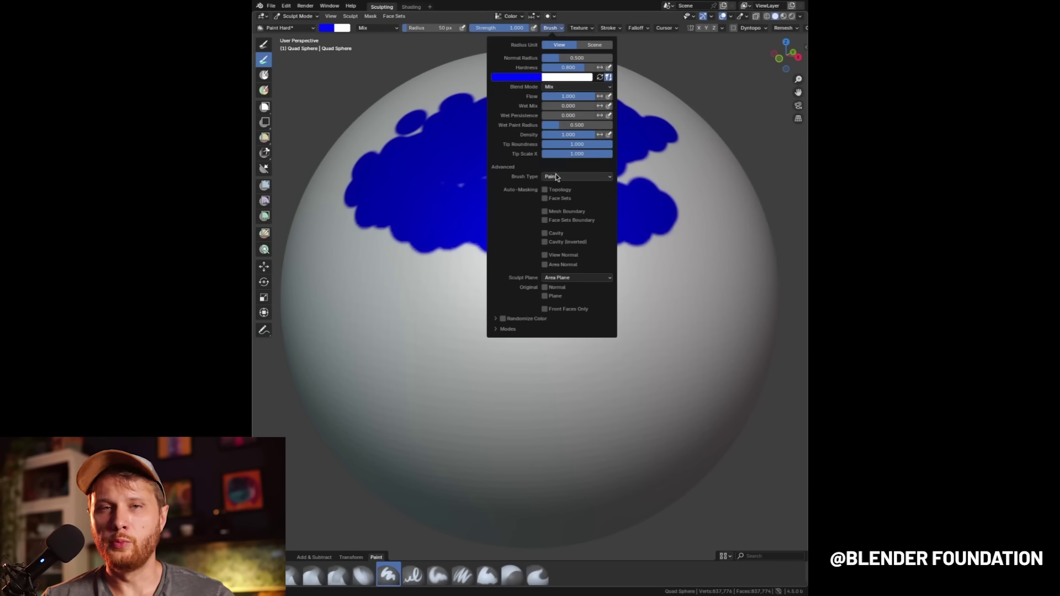
{"action": "left_click", "coordinate": [501, 319]}
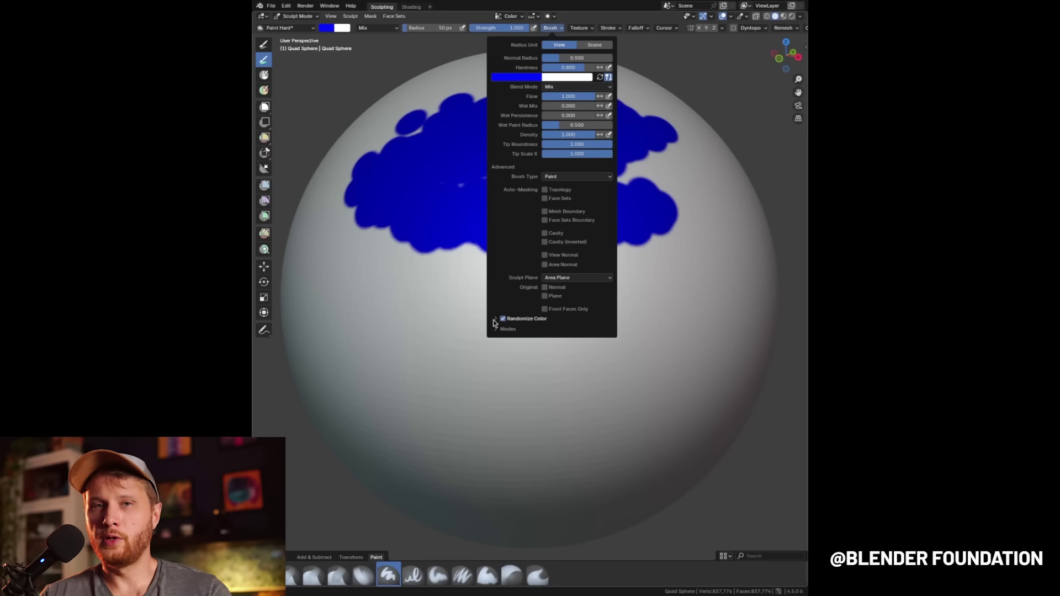
{"action": "left_click", "coordinate": [495, 321]}
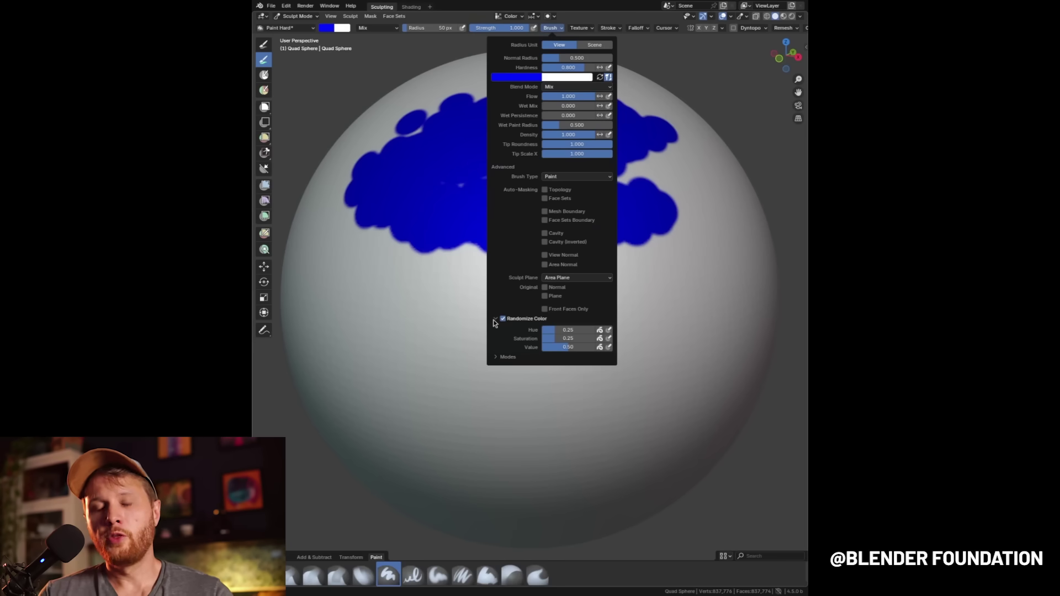
{"action": "mouse_move", "coordinate": [400, 323]}
{"action": "left_mouse_down"}
{"action": "mouse_move", "coordinate": [622, 331]}
{"action": "mouse_move", "coordinate": [620, 350]}
{"action": "mouse_move", "coordinate": [463, 373]}
{"action": "mouse_move", "coordinate": [365, 410]}
{"action": "mouse_move", "coordinate": [378, 439]}
{"action": "mouse_move", "coordinate": [585, 462]}
{"action": "mouse_move", "coordinate": [633, 477]}
{"action": "left_mouse_up"}
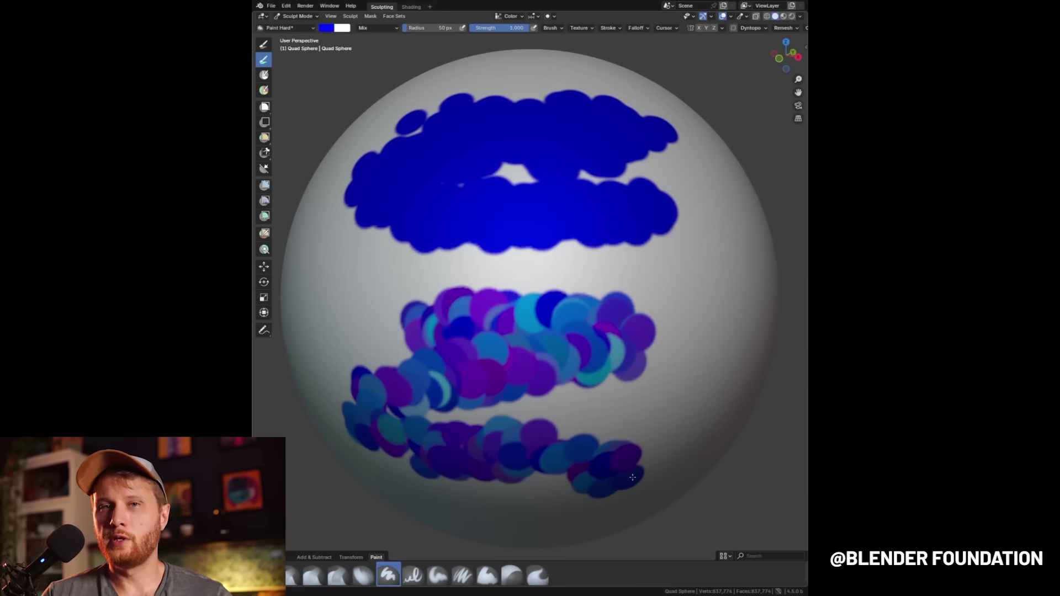